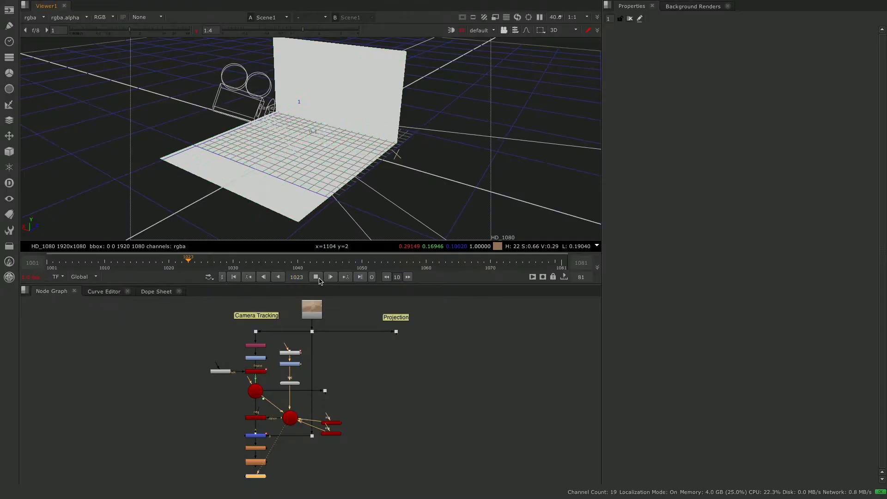
Inspect the wall and floor cards in the 3D scene from another angle and display the Read1 source footage.
ctrl+drag(470, 171, 447, 183)
key(k)
ctrl+drag(354, 144, 445, 178)
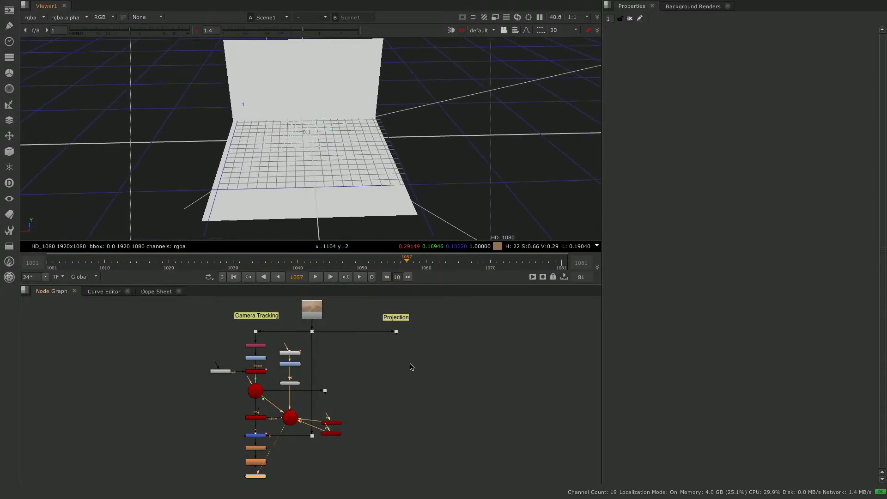
click(258, 463)
click(314, 310)
key(1)
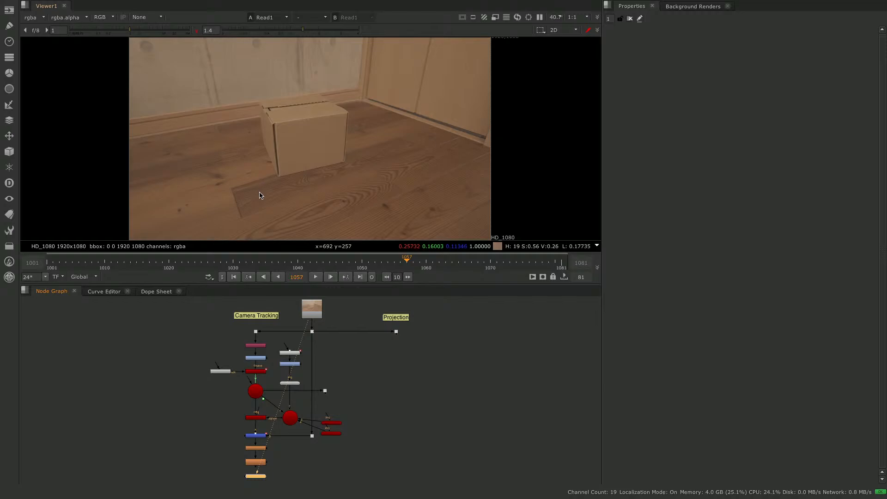
Disable the lower of the two card nodes feeding the Scene and go to frame 1001.
click(334, 435)
key(d)
drag(407, 262, 93, 272)
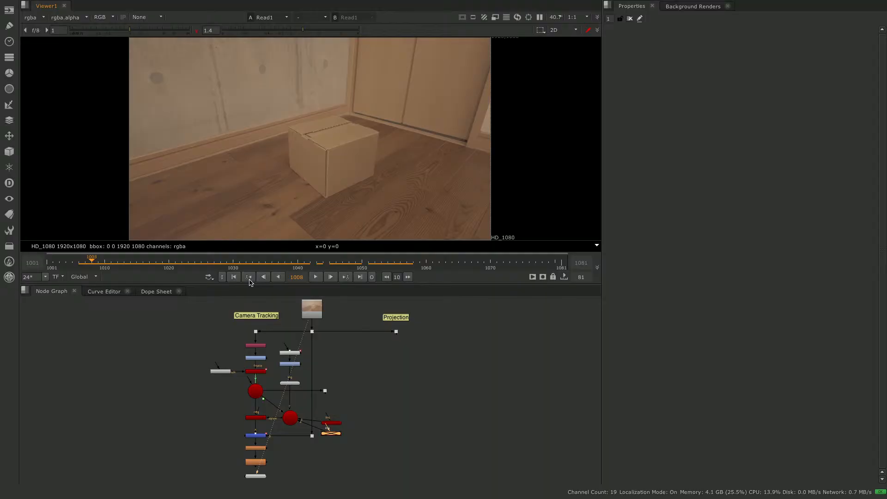
click(234, 276)
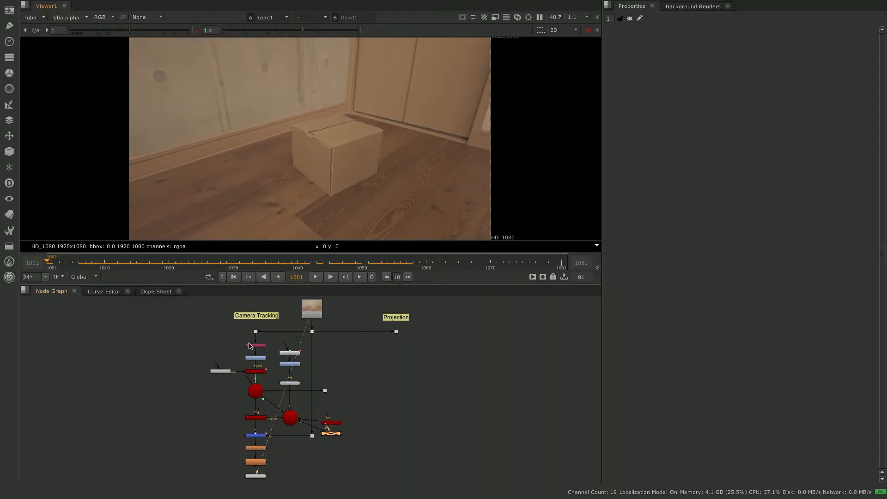
Add a Project3D node and place it below the Projection label, near the two card nodes.
click(435, 391)
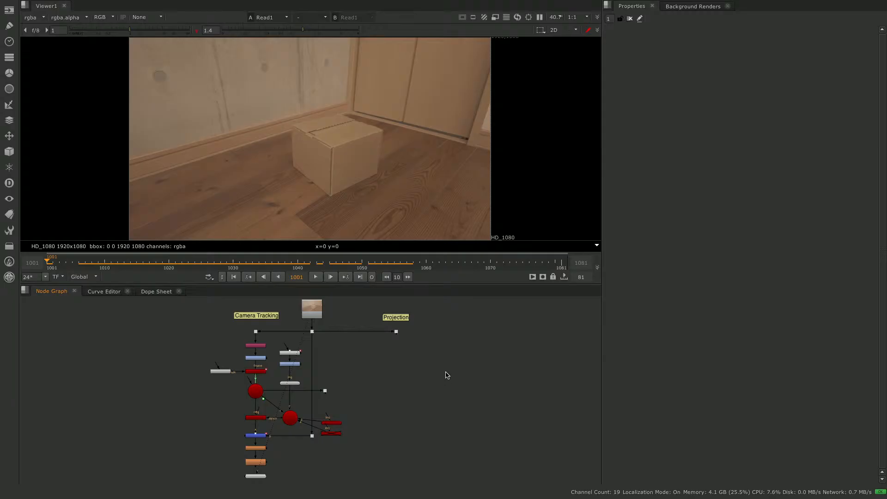
key(Tab)
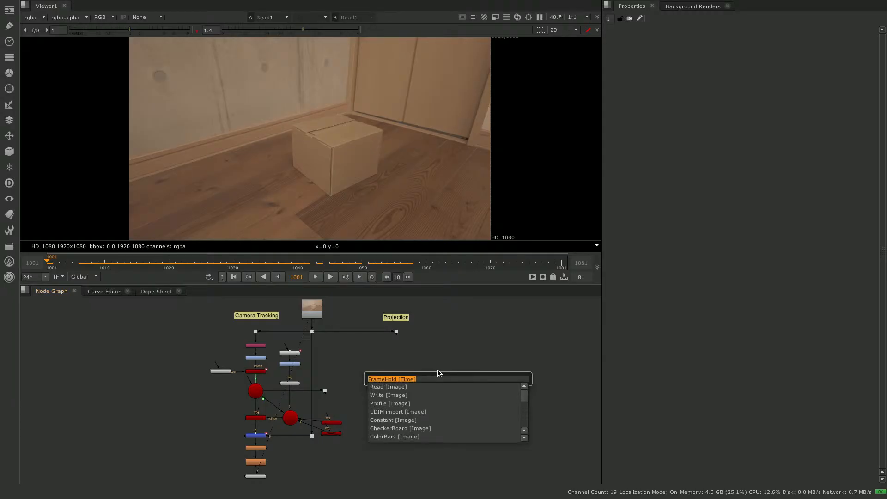
text(project)
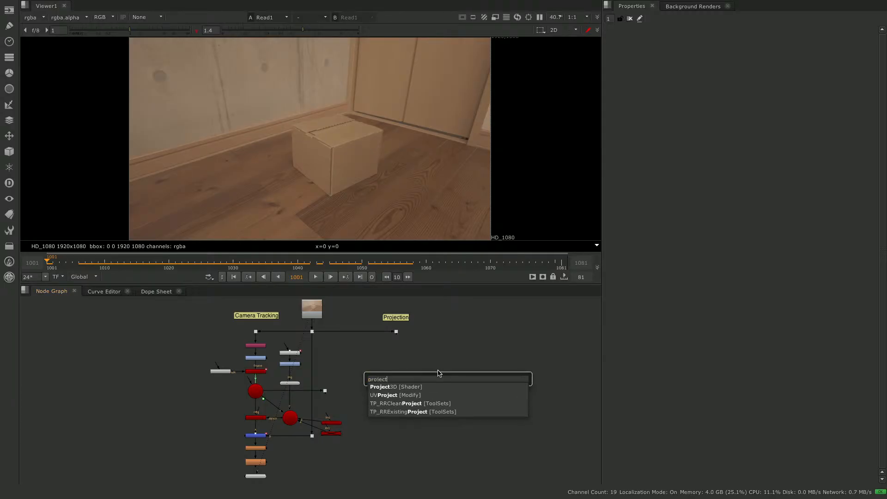
key(Return)
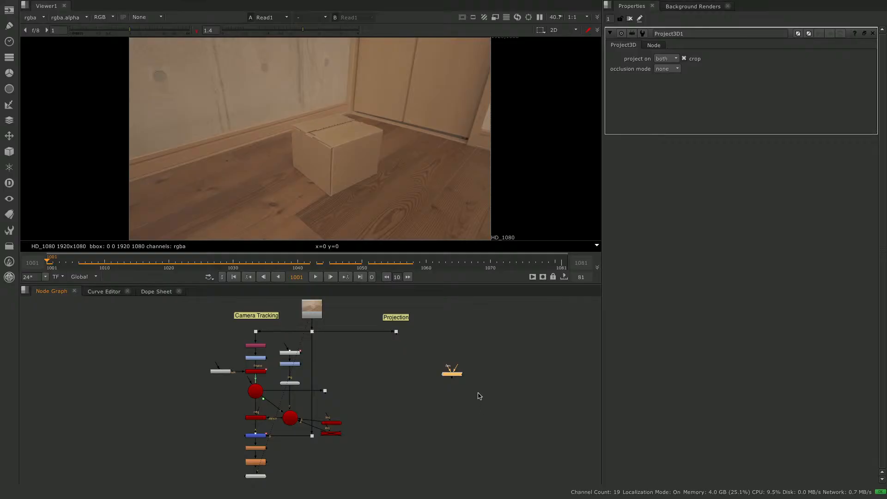
drag(455, 372, 405, 363)
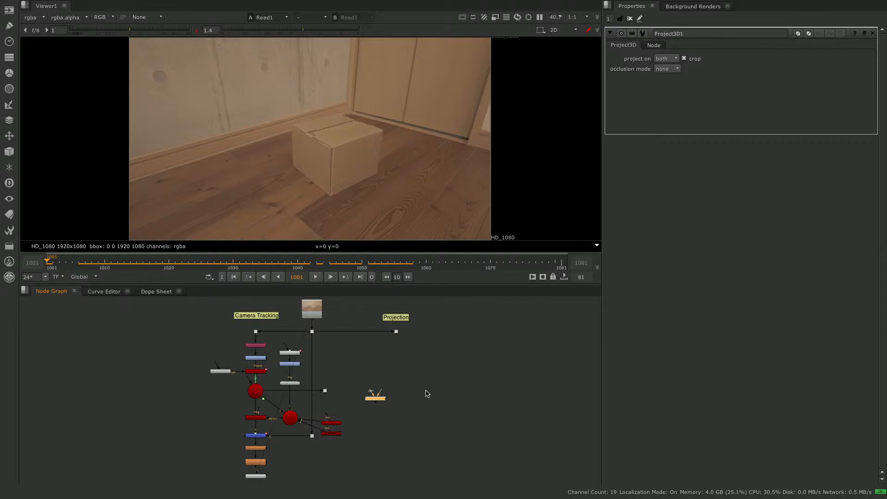
drag(377, 400, 375, 417)
Add a FrameHold with first frame 1001 and wire it between the camera's dot and the Project3D camera input.
click(367, 386)
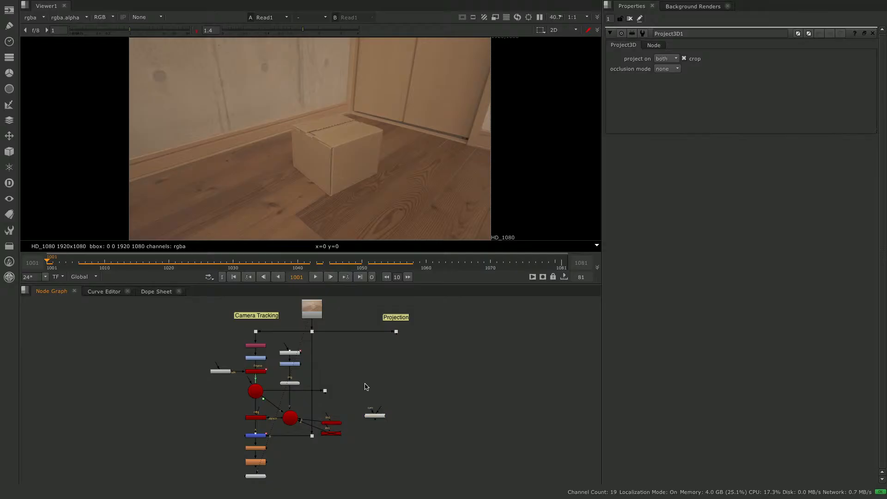
key(Tab)
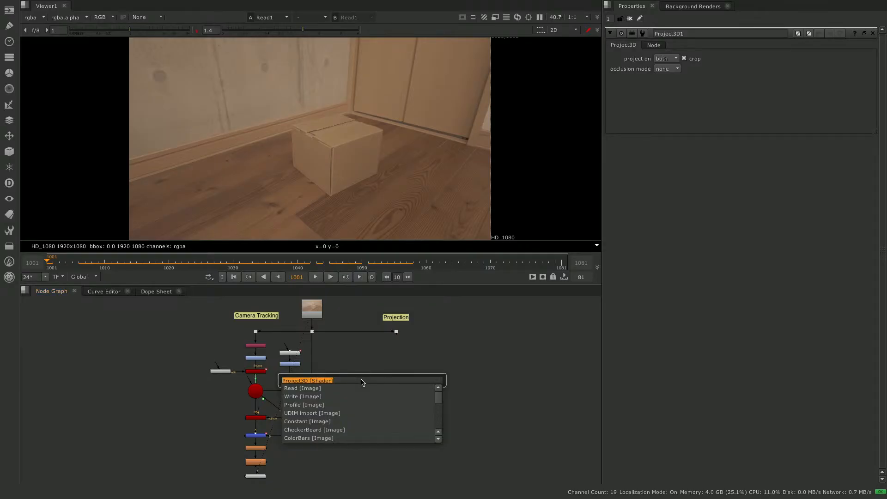
text(framehol)
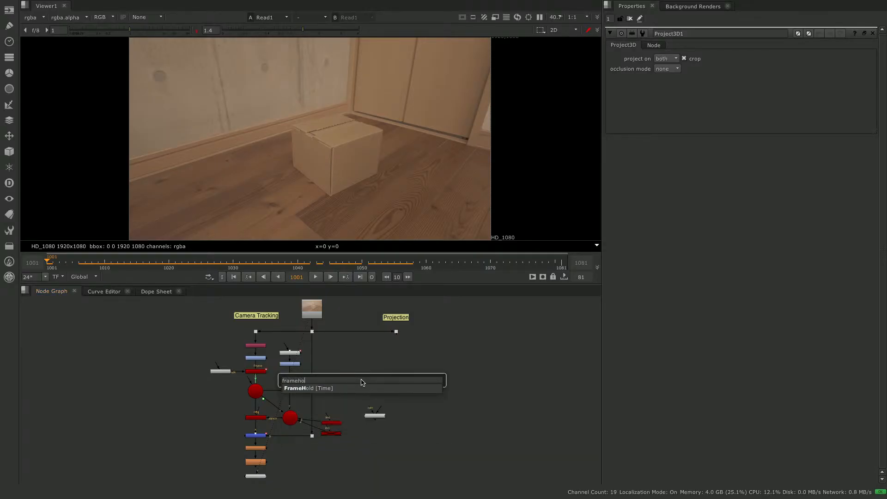
text(d [Time)
key(Return)
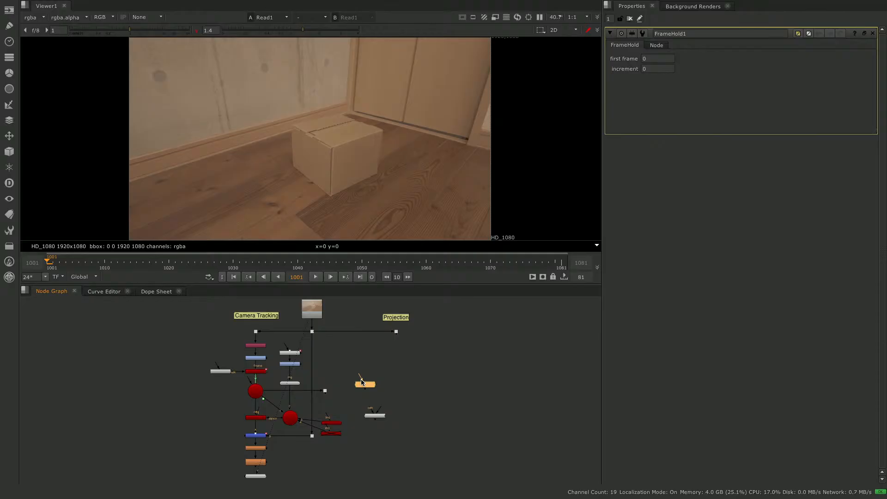
click(648, 60)
text(1001)
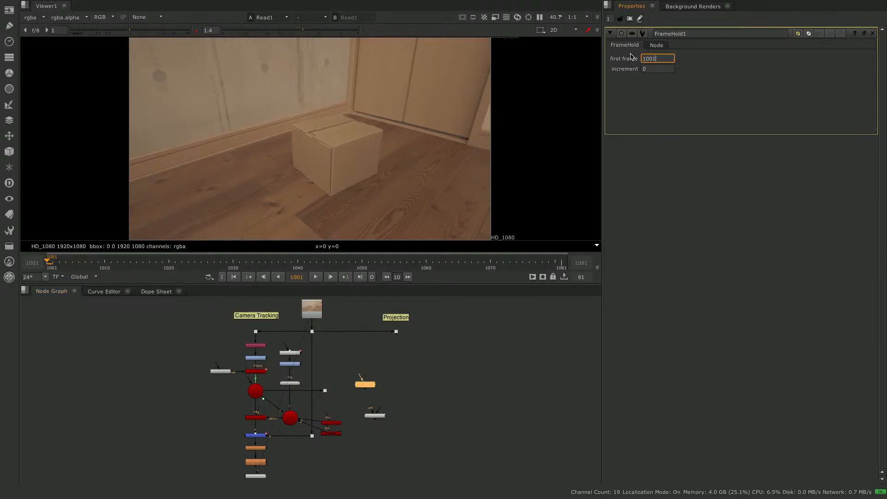
key(Return)
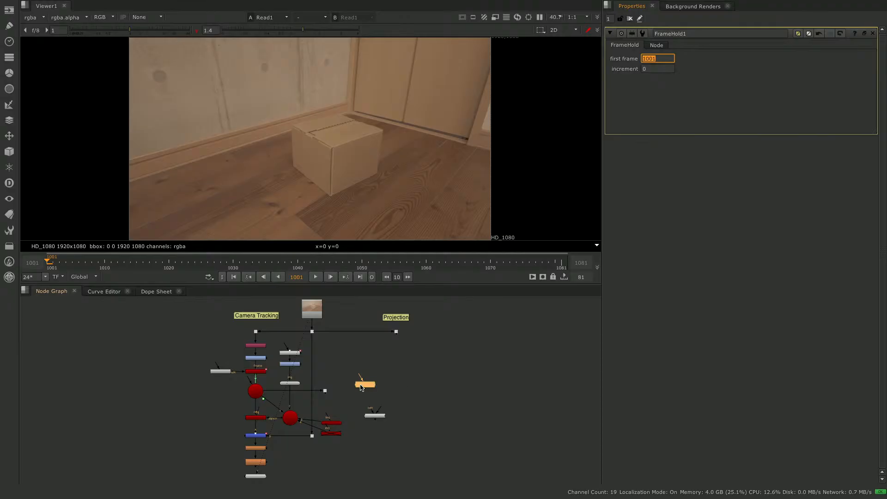
drag(361, 378, 359, 396)
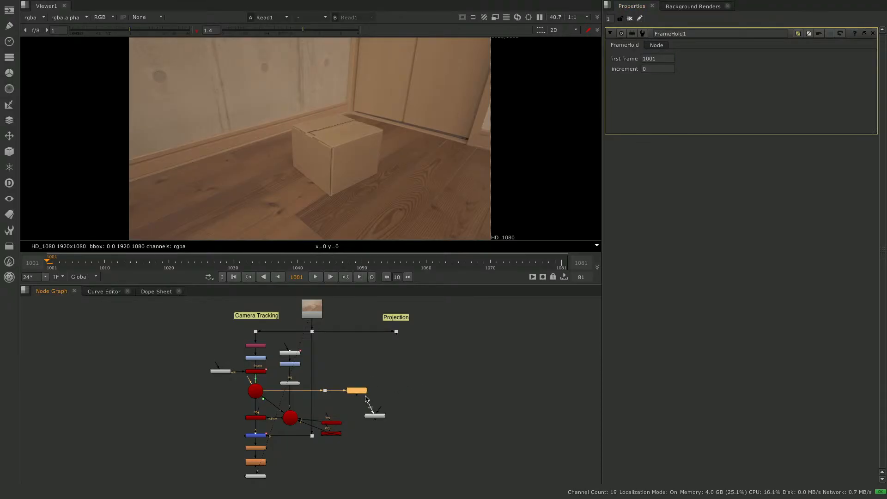
drag(377, 417, 348, 373)
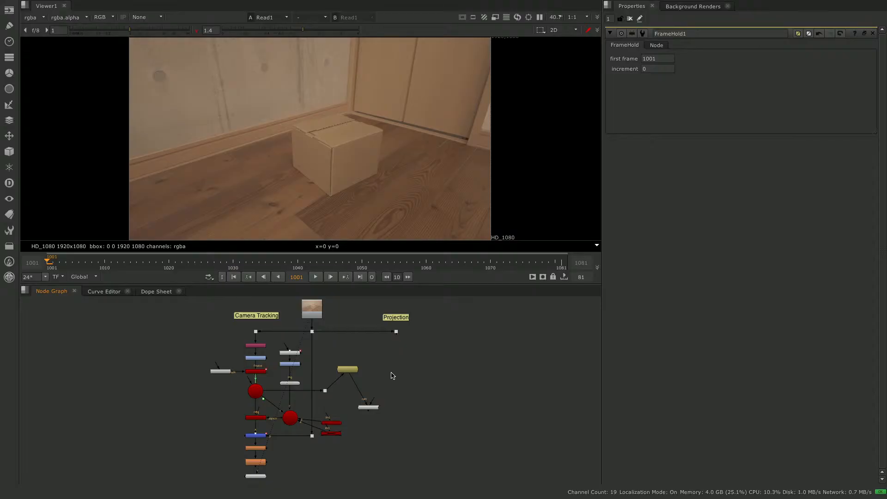
Duplicate the FrameHold and wire the copy between the Projection dot and the Project3D image input.
click(354, 370)
drag(351, 372, 380, 361)
key(ctrl+v)
drag(372, 402, 396, 331)
drag(394, 376, 379, 368)
drag(374, 398, 400, 370)
drag(373, 409, 347, 369)
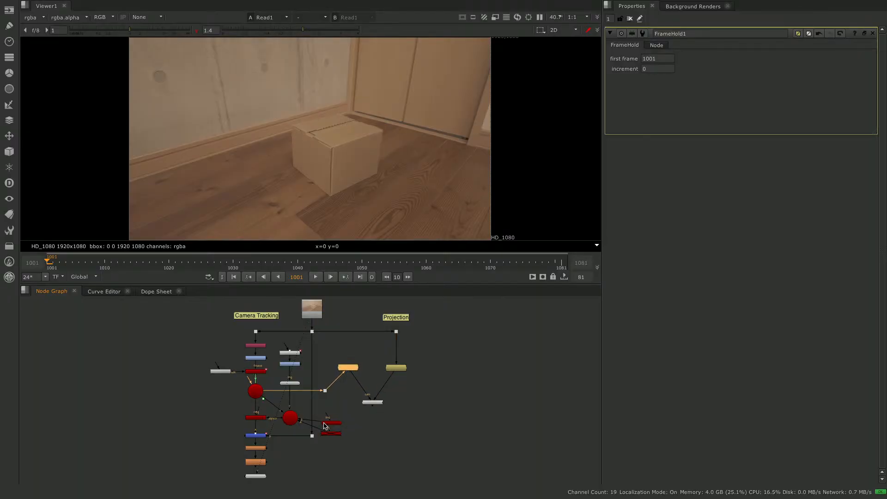
Connect the Project3D output to the wall card's image input and check the projection in the 3D scene.
drag(328, 417, 375, 403)
click(290, 420)
key(1)
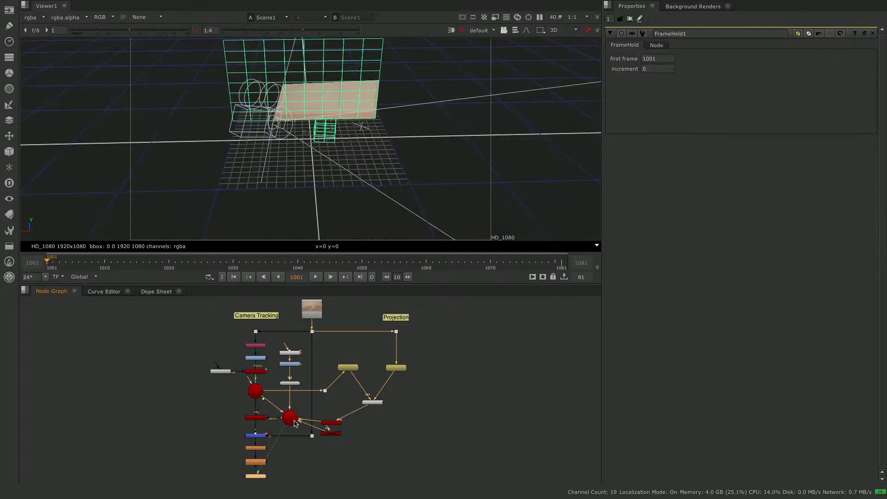
ctrl+drag(434, 181, 309, 153)
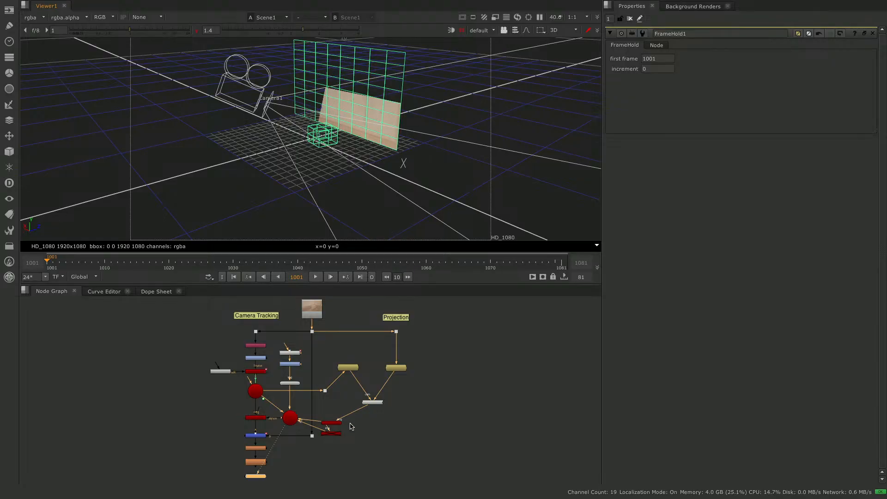
Display the Soften1 output and examine how the projected wall sits against the box at frames 1061, 1076 and 1074.
click(256, 462)
key(1)
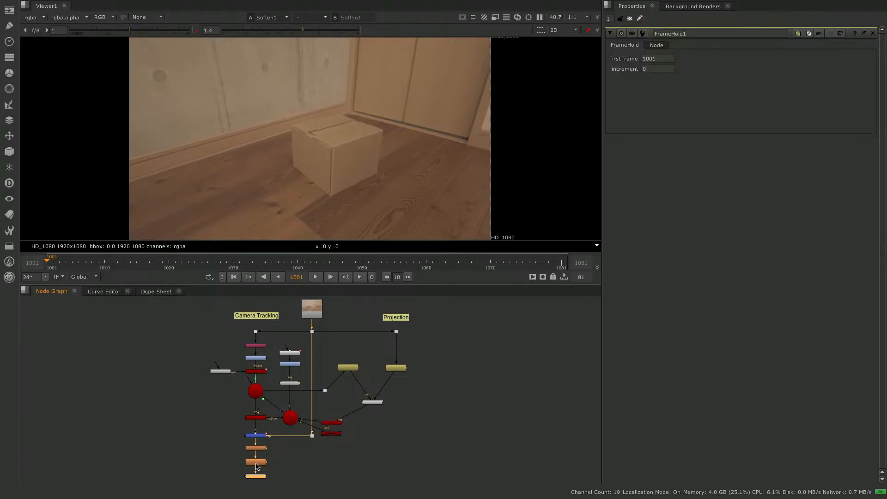
click(315, 277)
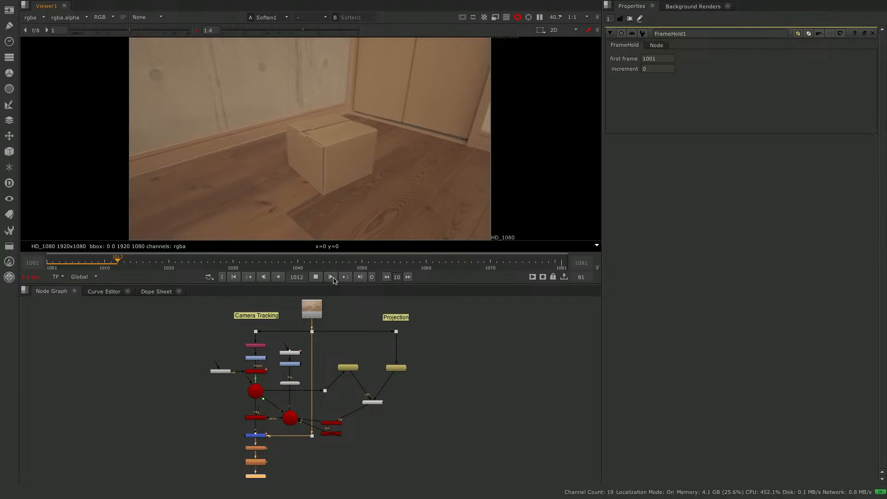
click(319, 276)
click(431, 265)
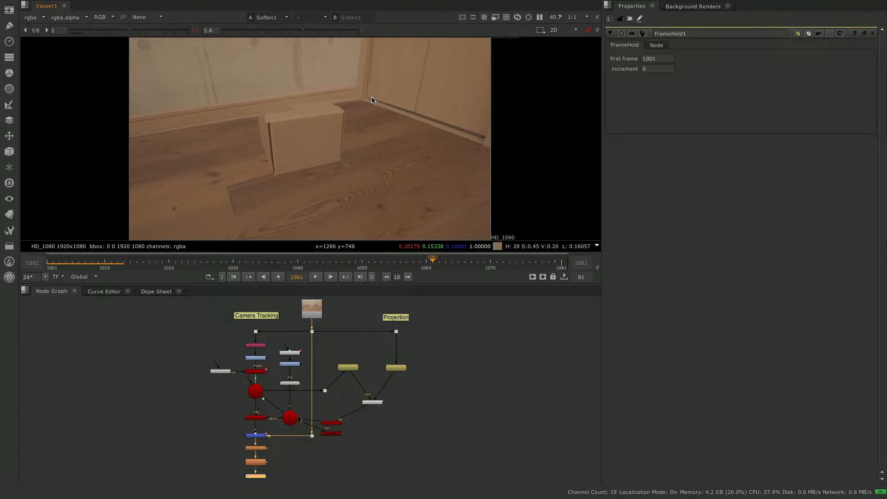
click(528, 261)
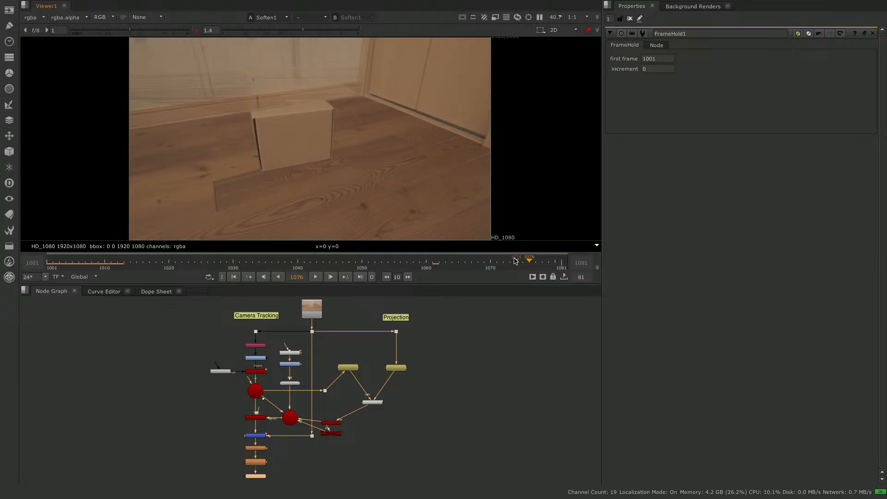
click(516, 261)
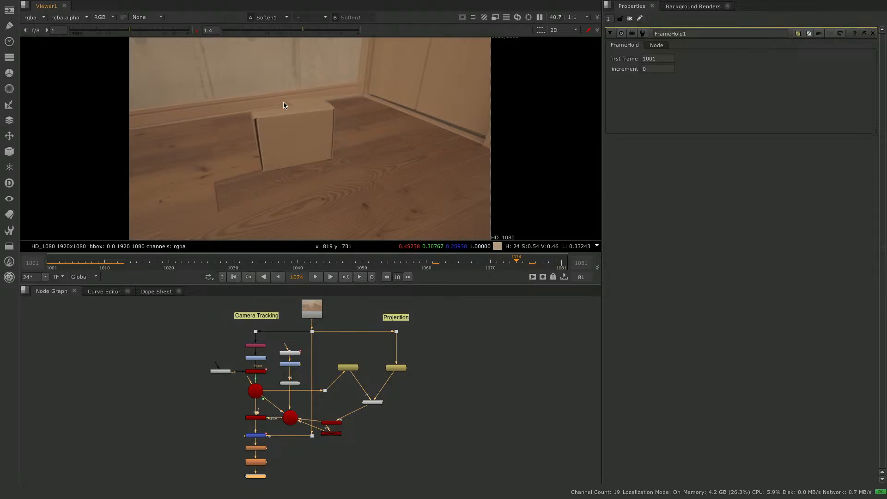
Insert a RotoPaint node between the Projection branch's FrameHold and the Project3D, and show it in the viewer.
drag(351, 373, 357, 369)
click(440, 367)
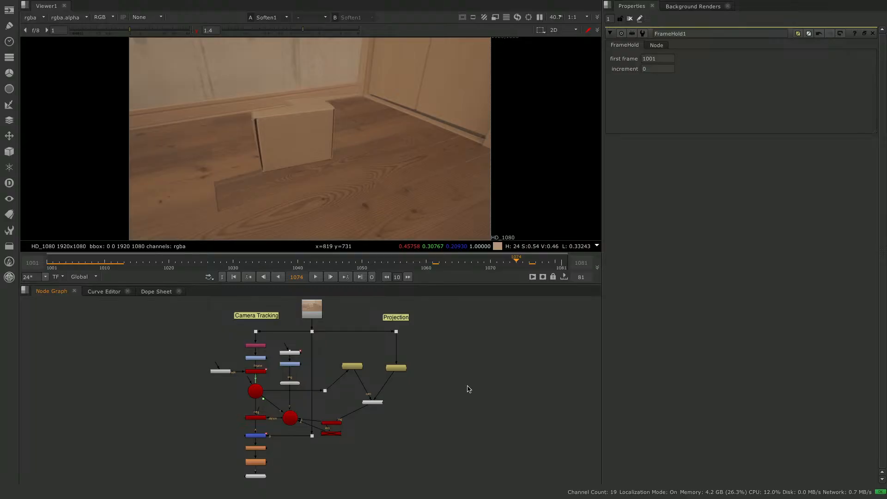
key(Tab)
text(roto)
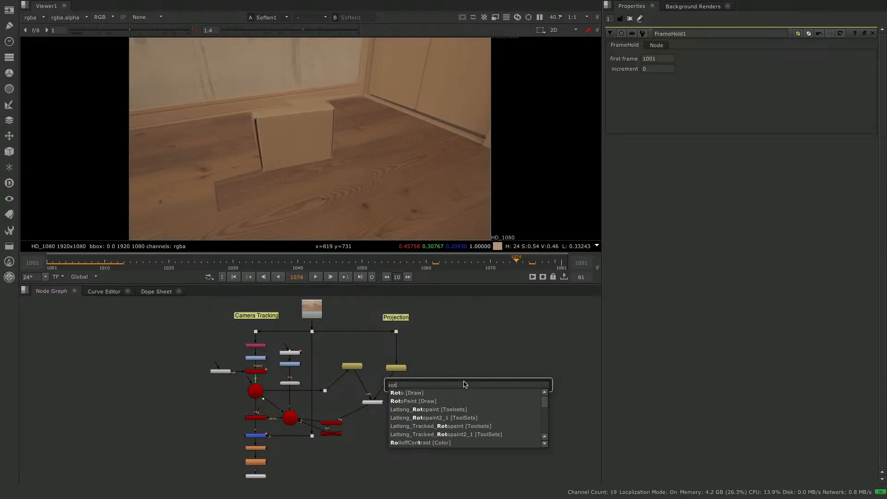
key(Return)
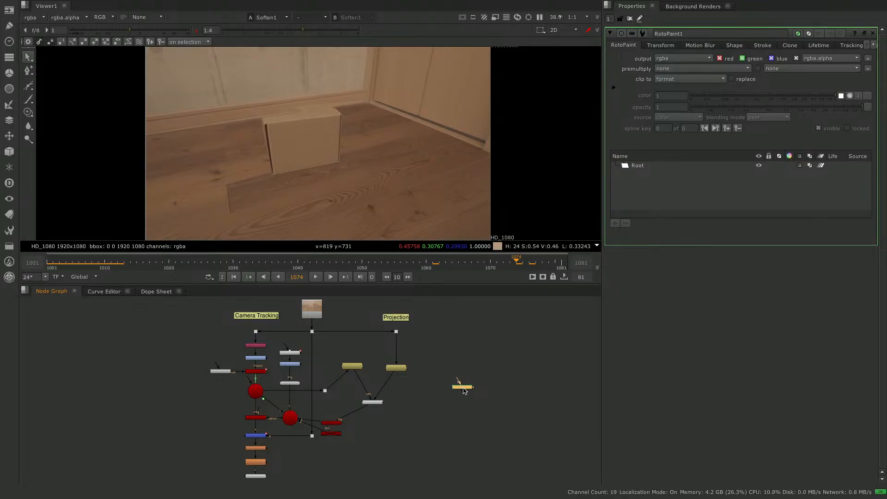
drag(466, 389, 400, 383)
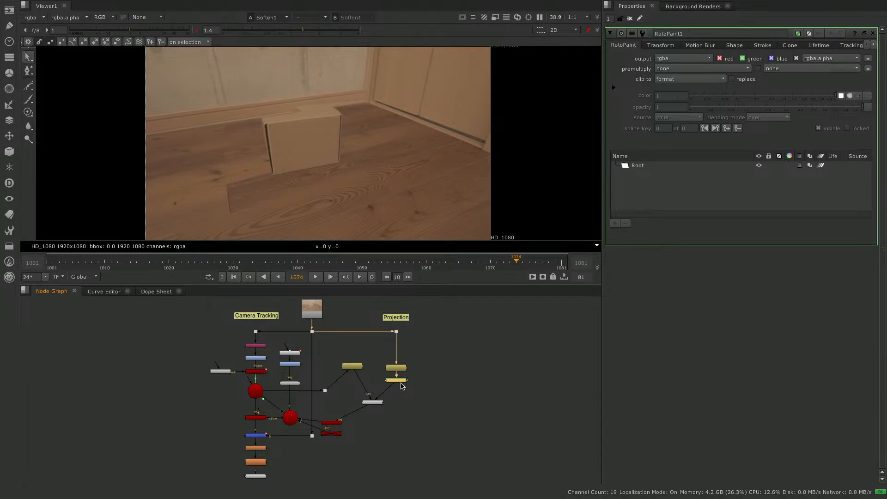
key(1)
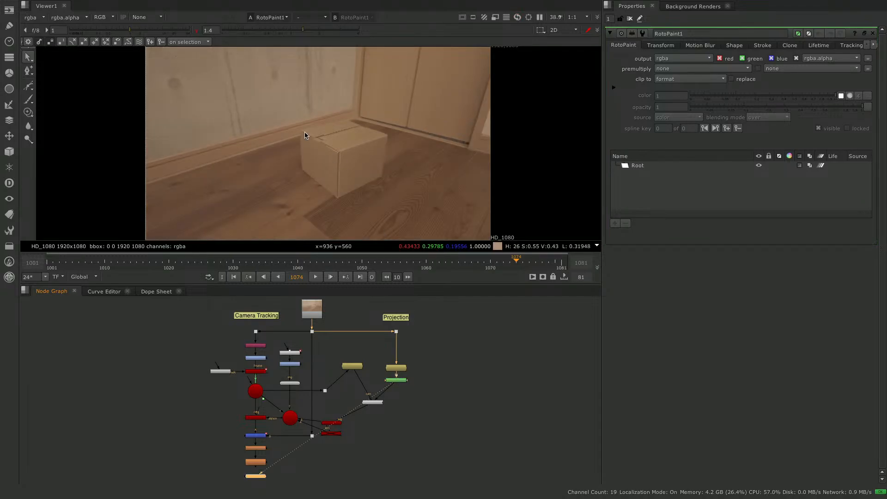
Clone the wall's baseboard edge over the box's rear edge with brush sizes 95 and 121, and display the Soften1 output.
click(28, 112)
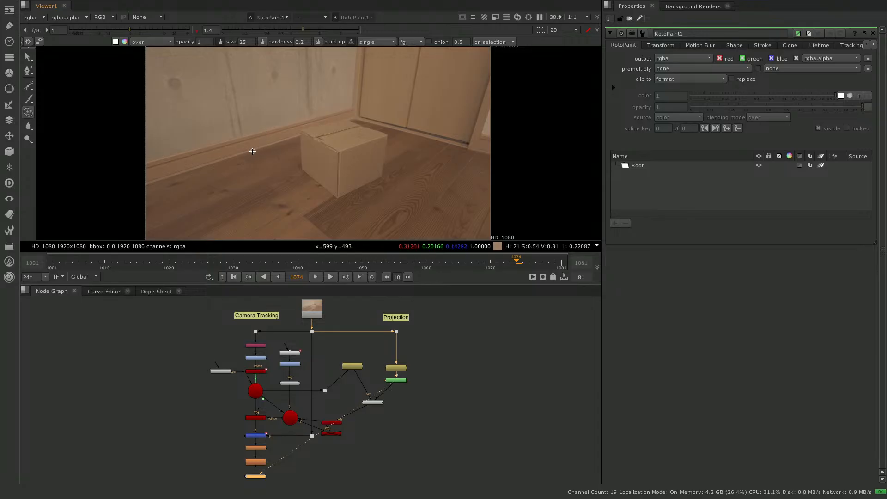
ctrl+drag(254, 149, 278, 142)
shift+drag(292, 139, 295, 136)
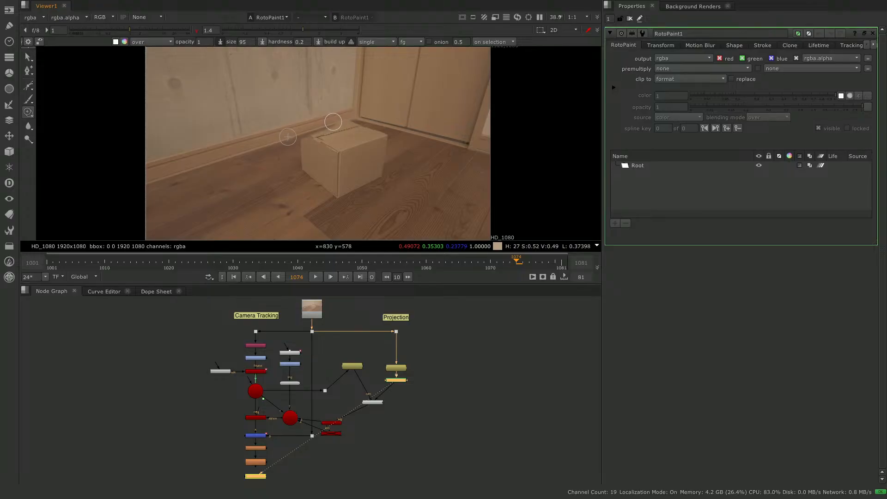
click(321, 128)
shift+drag(307, 132, 311, 131)
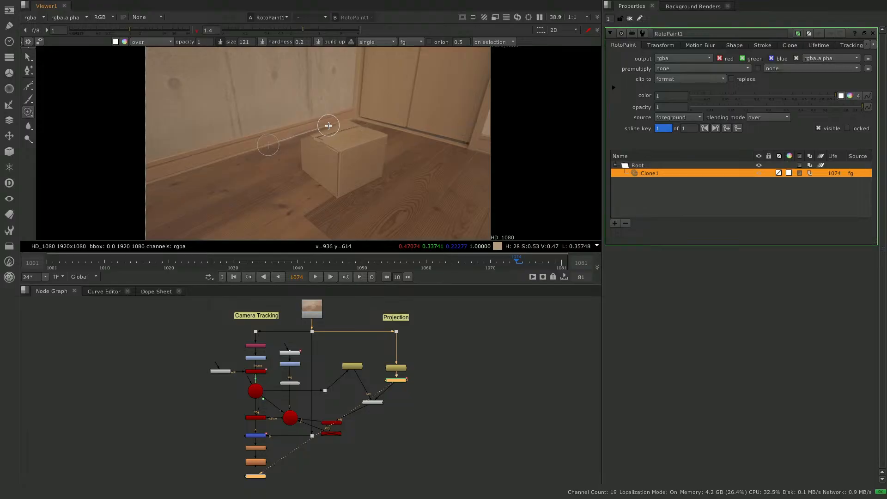
drag(343, 120, 346, 119)
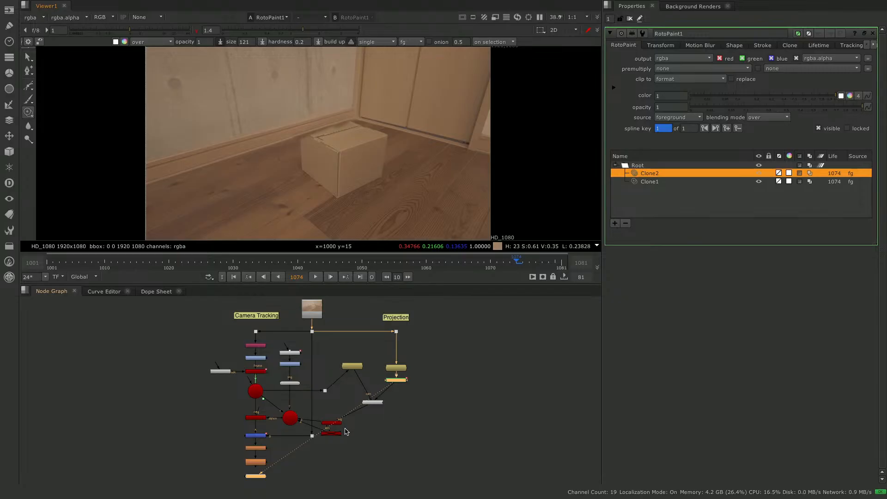
click(258, 477)
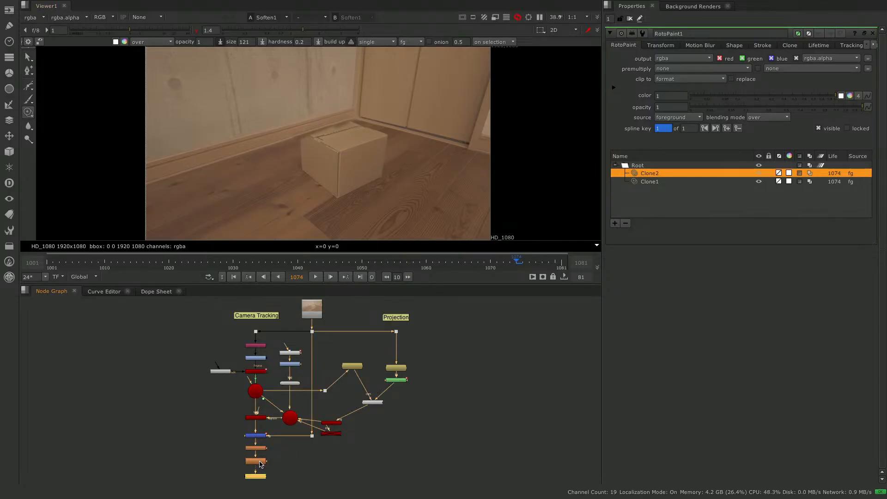
Play and scrub the Soften1 output up to frame 1071 to check the cloned baseboard through the shot.
key(1)
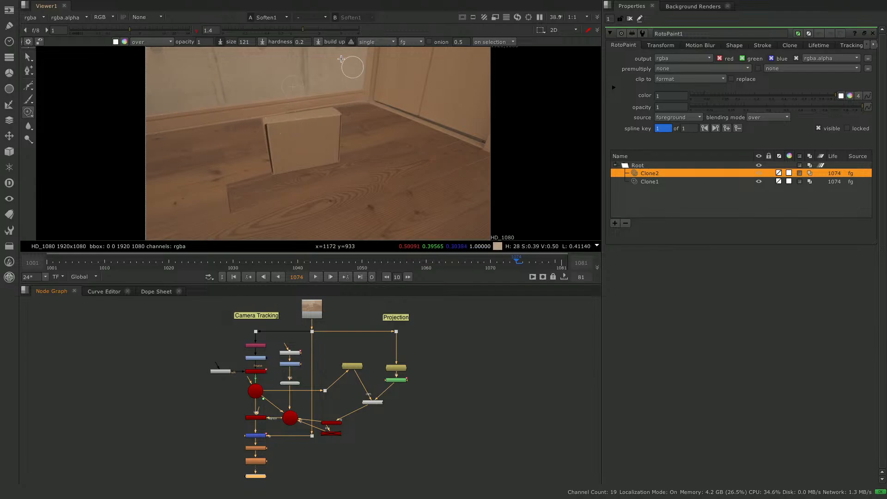
click(316, 277)
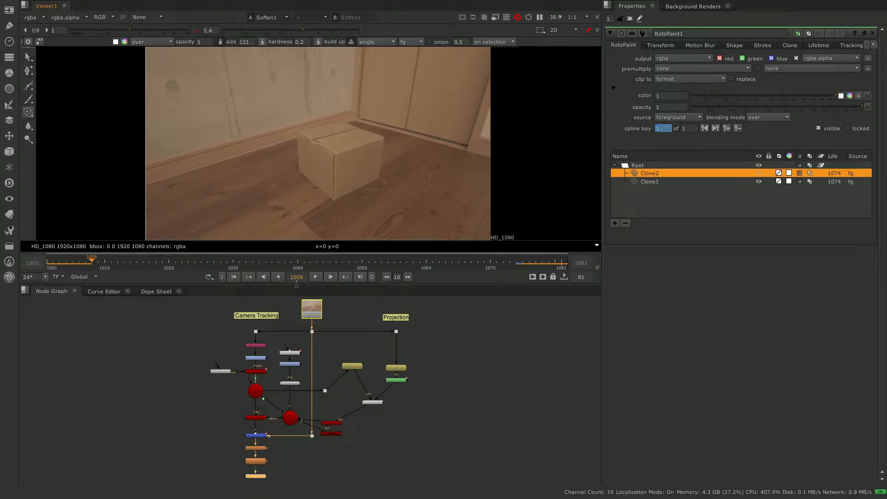
click(316, 277)
drag(165, 264, 496, 264)
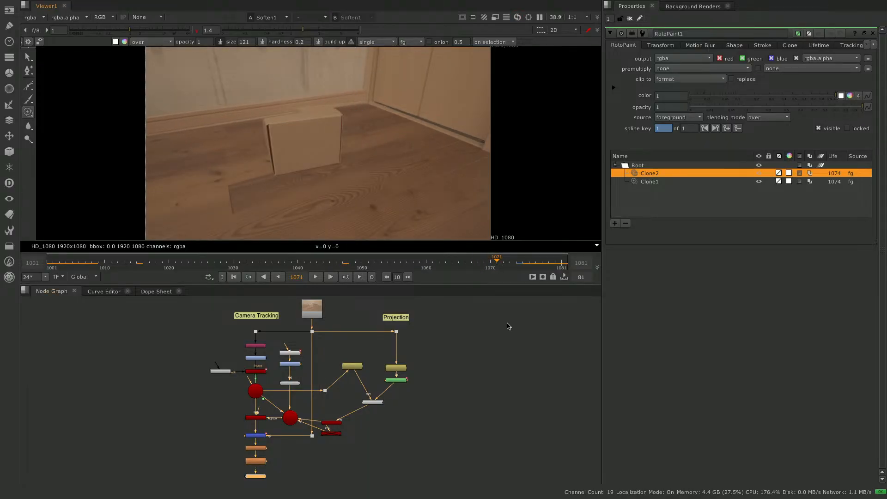
Set the lifetime of both clone strokes in RotoPaint1 to all frames and check the output at frame 1026.
click(399, 383)
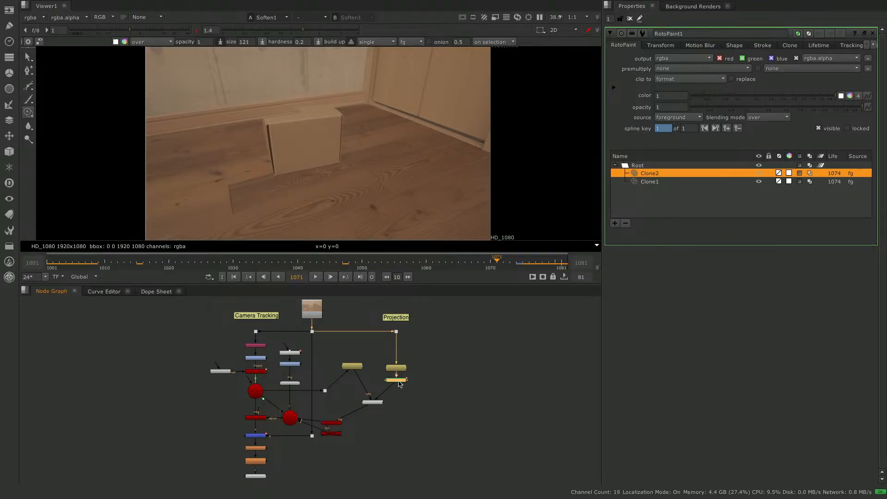
click(680, 182)
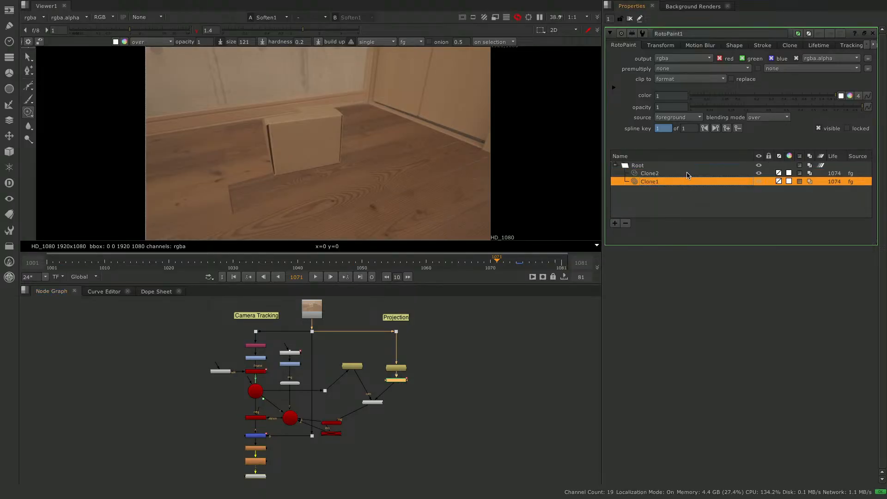
shift+click(726, 173)
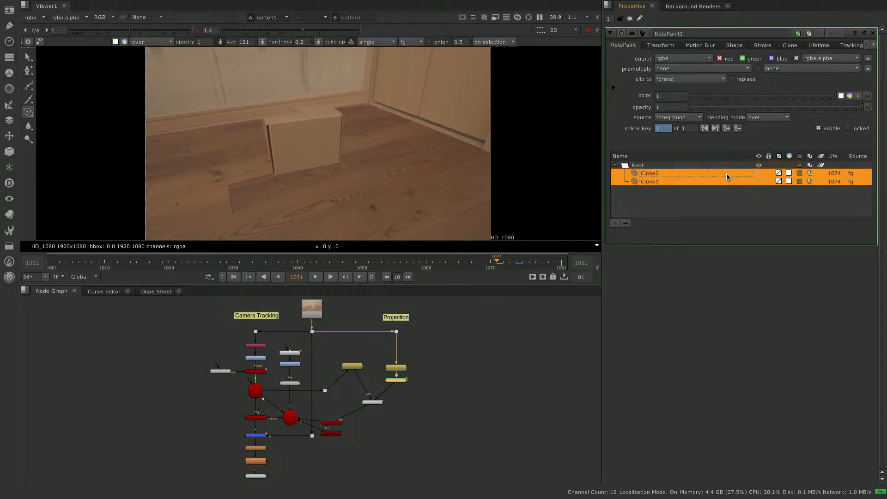
click(839, 174)
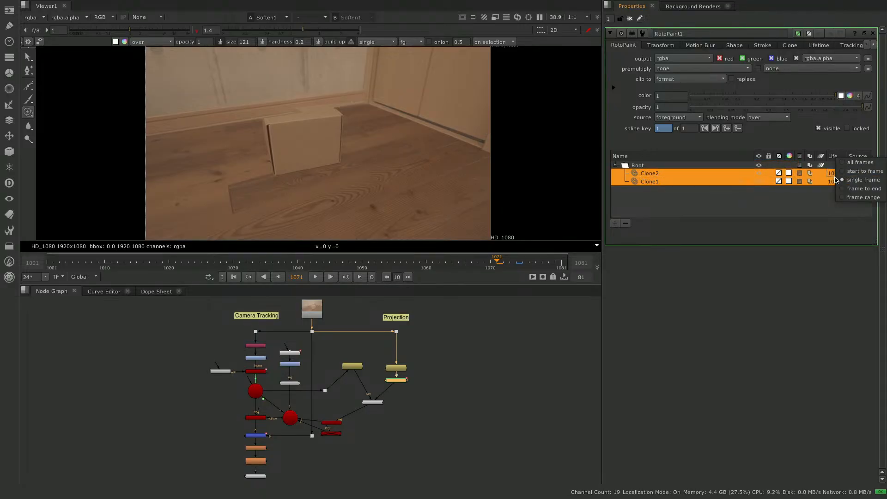
click(859, 163)
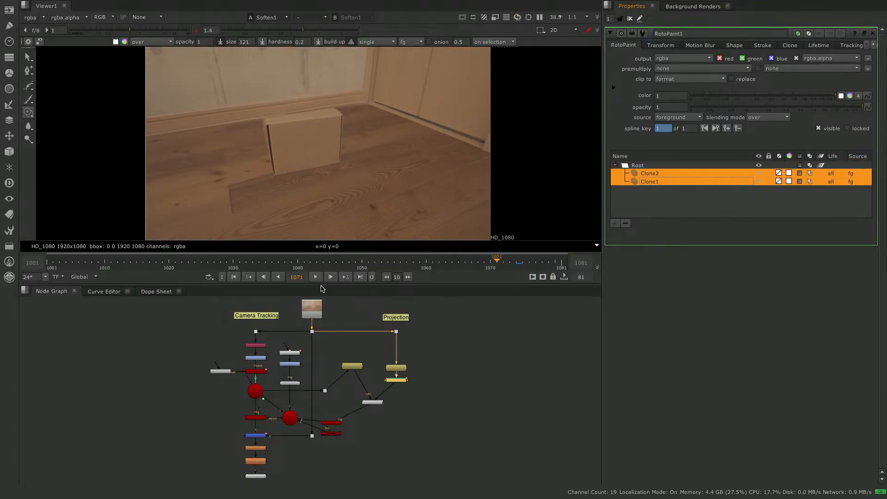
click(544, 262)
click(211, 262)
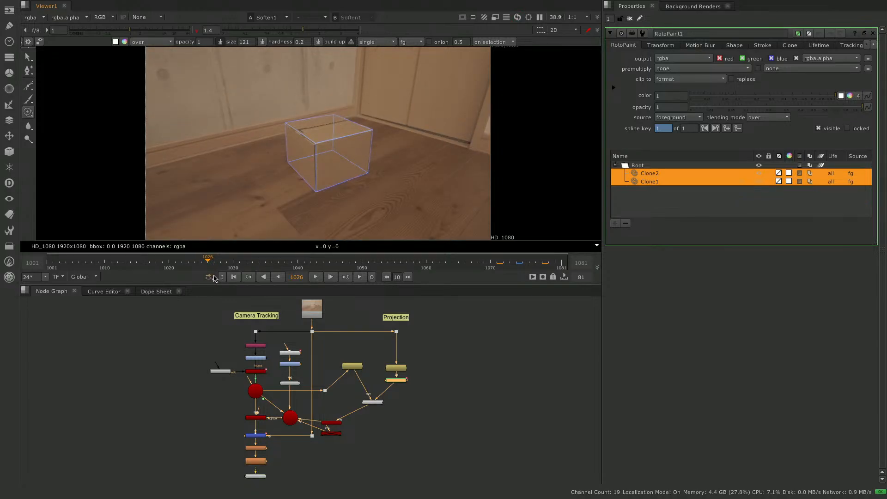
Display the source plate Read1 and scrub it through to frame 1081.
click(353, 366)
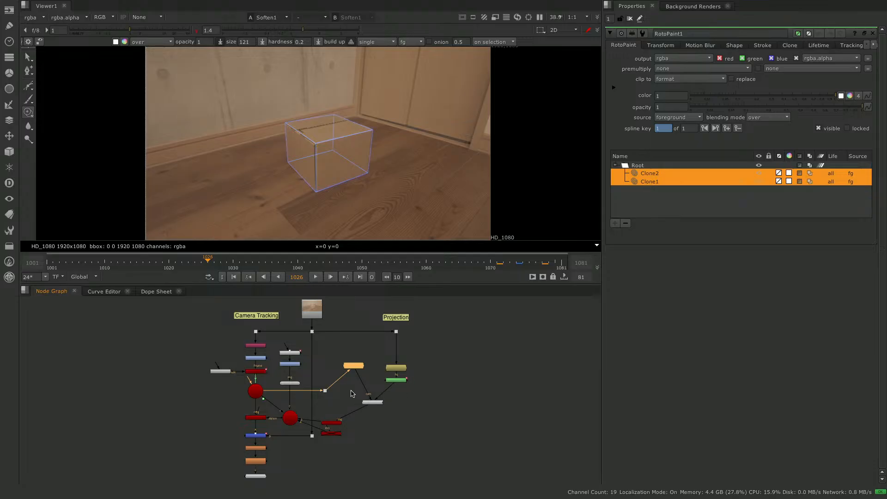
click(314, 311)
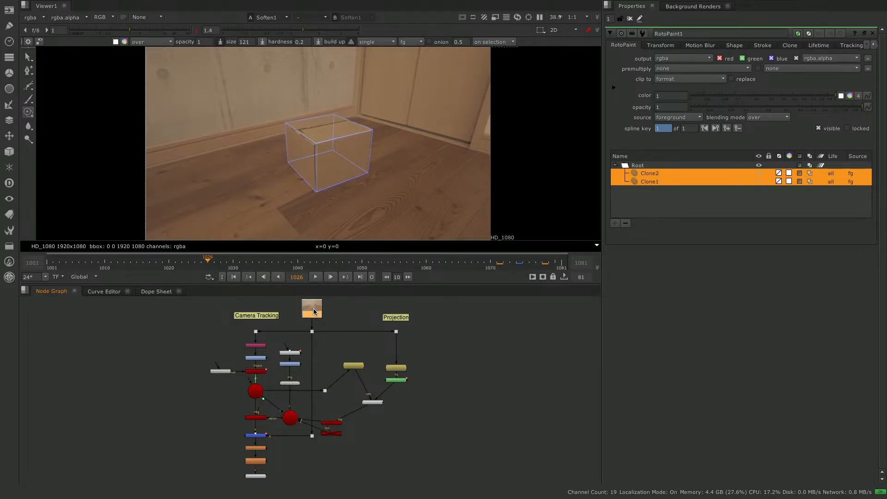
key(1)
drag(298, 264, 562, 267)
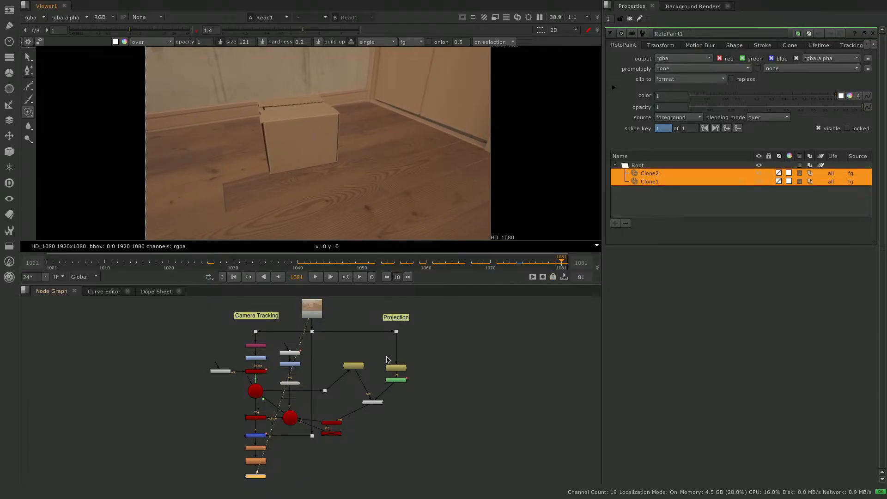
Move the camera's FrameHold up a little and add a second Project3D node beside the first projection setup.
drag(360, 369, 357, 361)
click(423, 411)
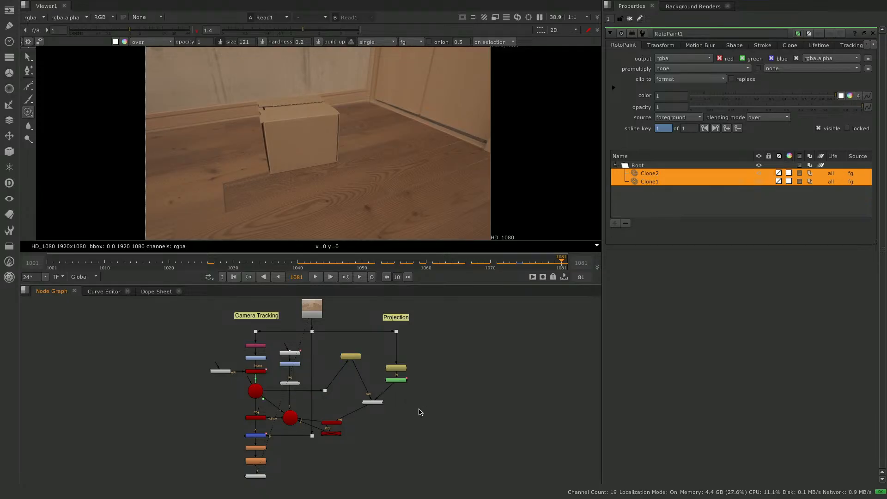
key(Tab)
text(proje)
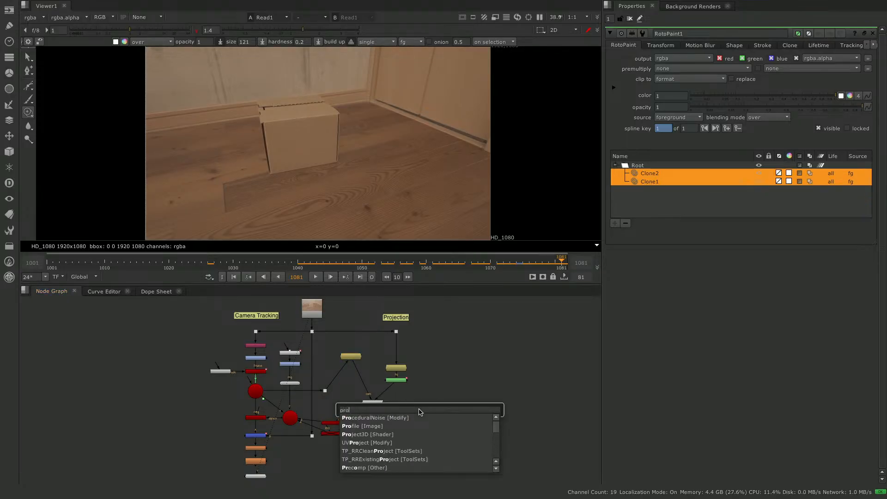
key(Return)
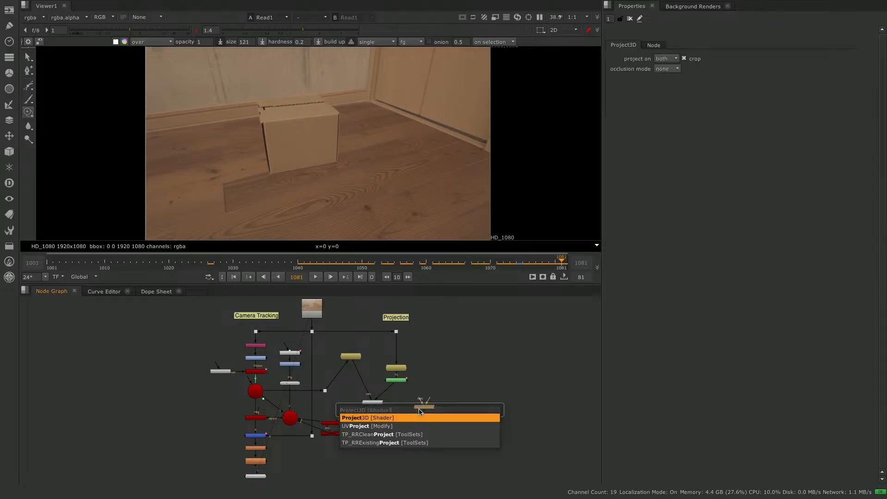
mouse_move(424, 409)
mouse_down()
mouse_move(409, 409)
mouse_move(417, 416)
mouse_up()
Duplicate the camera's FrameHold, place the copy in free space, and set its first frame to 1081.
click(353, 359)
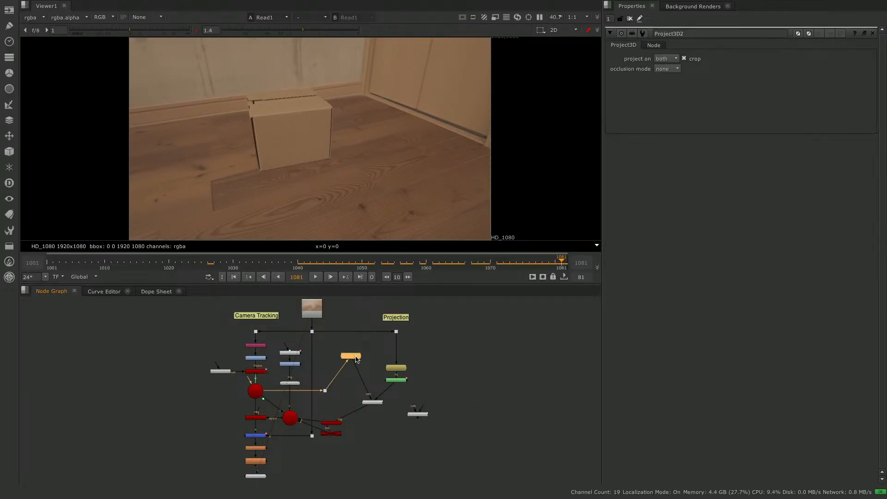
key(ctrl+v)
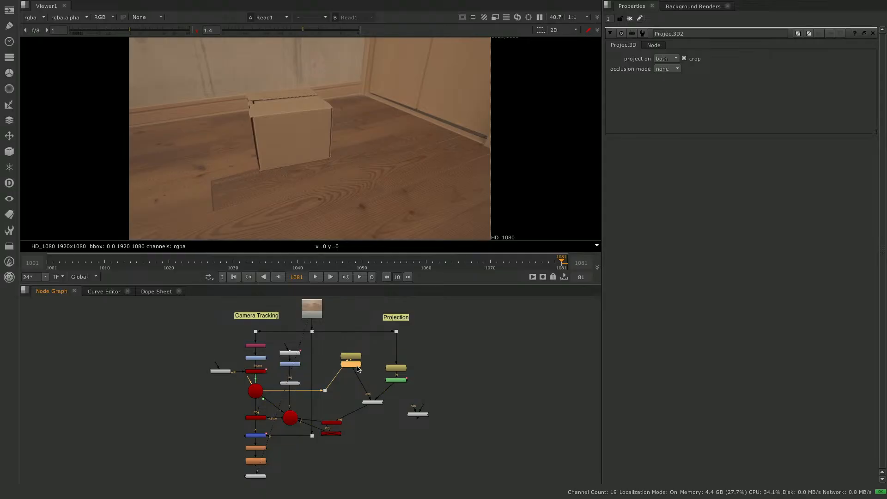
drag(356, 363, 389, 352)
drag(372, 396, 441, 359)
double_click(441, 362)
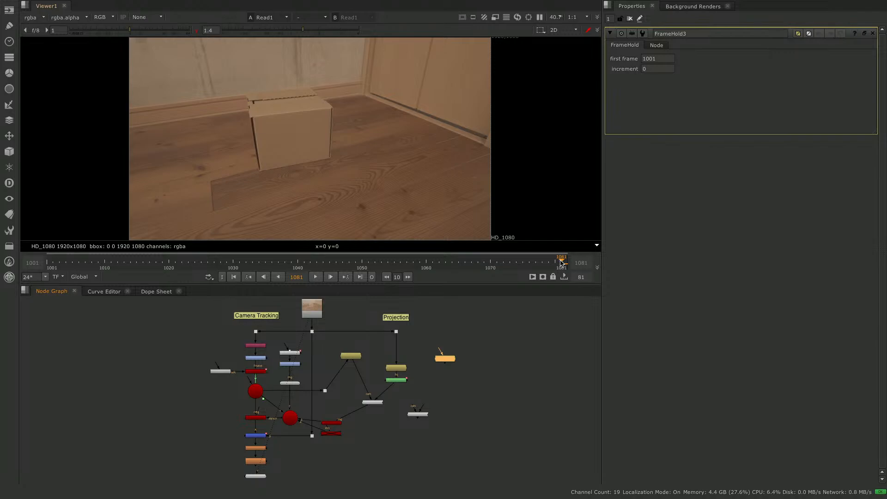
drag(651, 58, 656, 58)
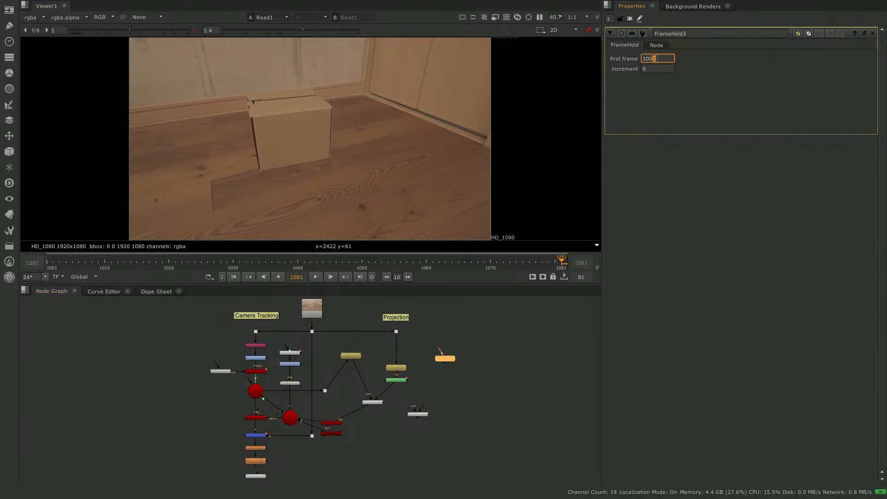
key(BackSpace)
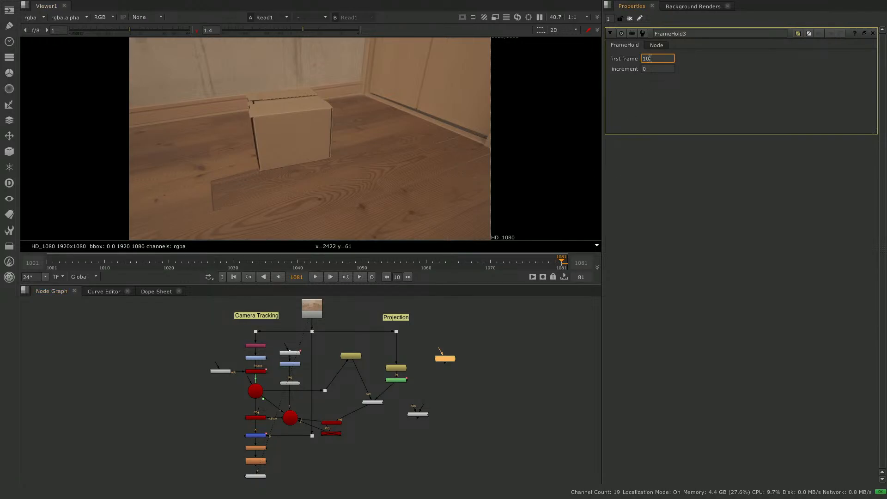
text(1)
key(Return)
Feed the camera into the 1081 FrameHold and connect it to the second Project3D's camera input.
drag(441, 359, 325, 391)
drag(420, 395, 428, 411)
click(430, 368)
click(420, 392)
Duplicate the 1081 FrameHold, feed the source plate into the copy, and connect it to the second Project3D's image input.
click(440, 359)
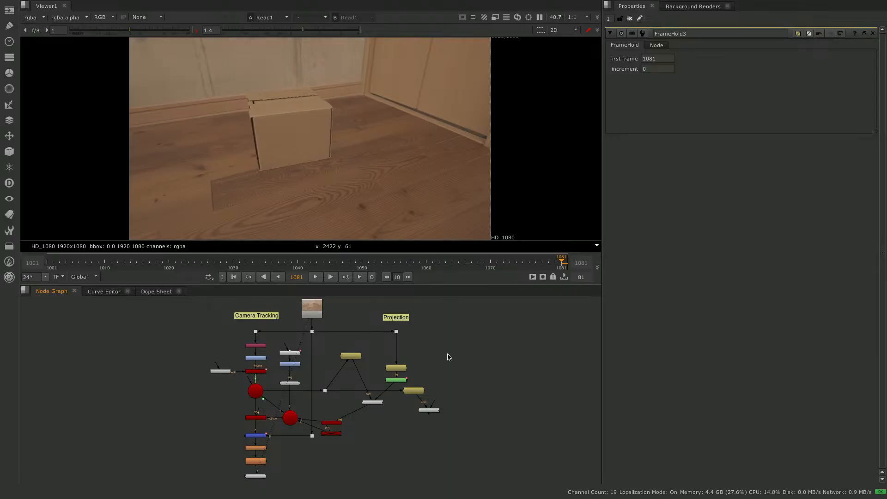
click(421, 393)
key(ctrl+v)
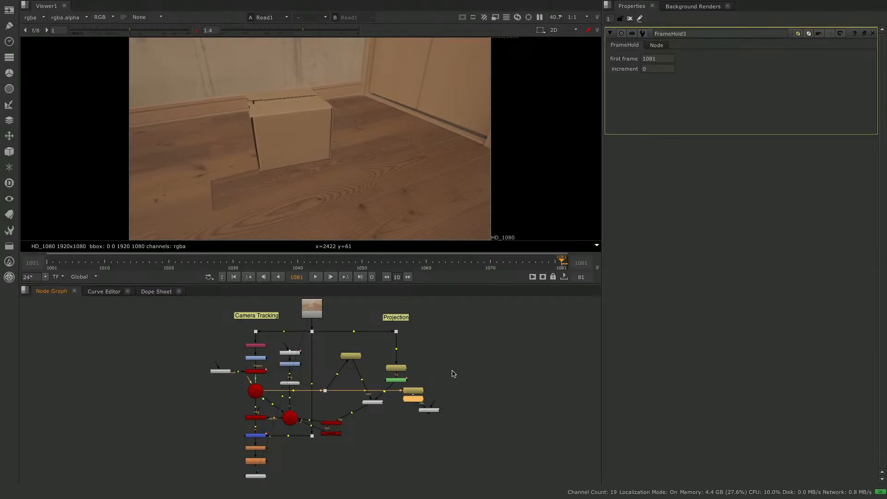
drag(417, 400, 452, 403)
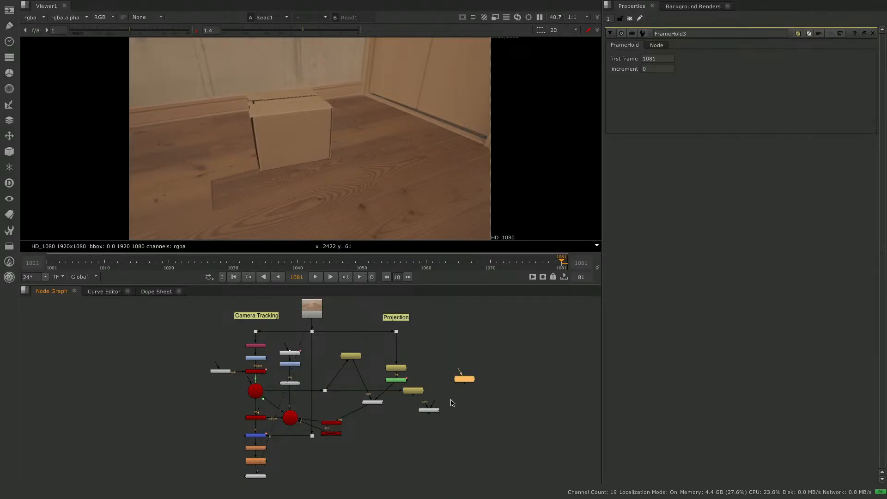
double_click(463, 380)
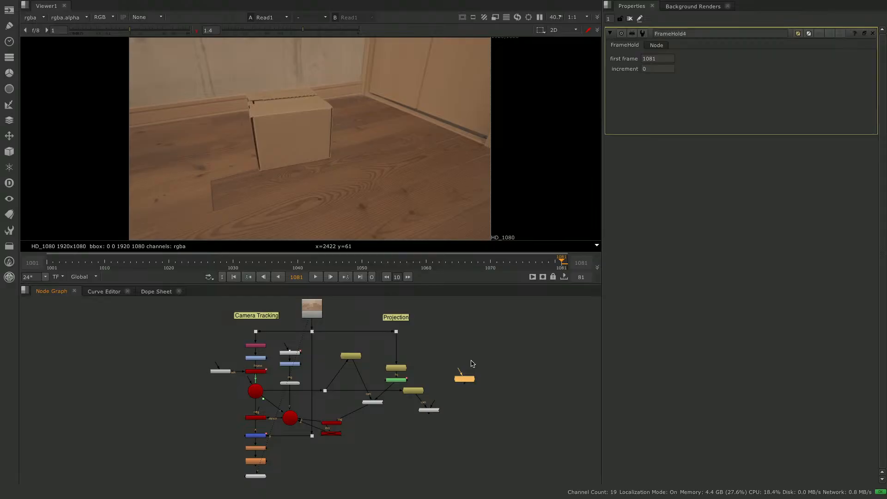
drag(445, 366, 396, 331)
mouse_move(436, 405)
mouse_down()
mouse_move(464, 381)
mouse_move(445, 397)
mouse_up()
Enable the floor card with the second Project3D as its image input, and disable the wall card.
click(428, 409)
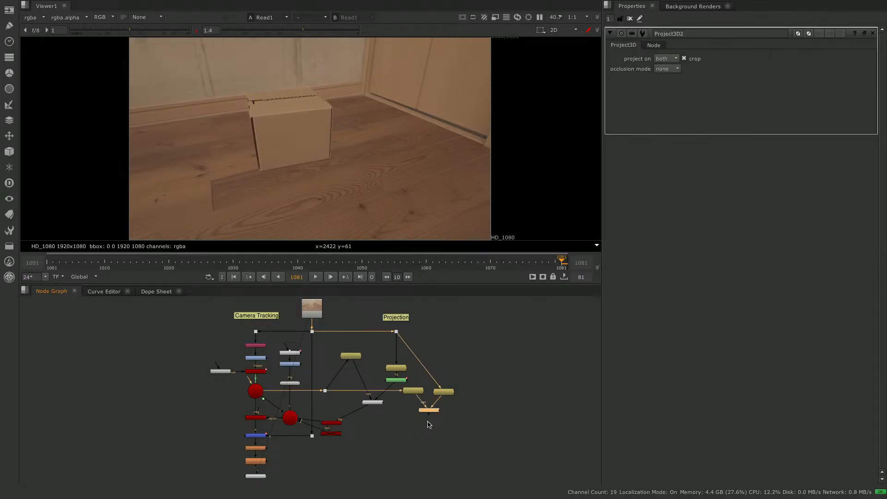
drag(429, 416, 424, 429)
click(334, 434)
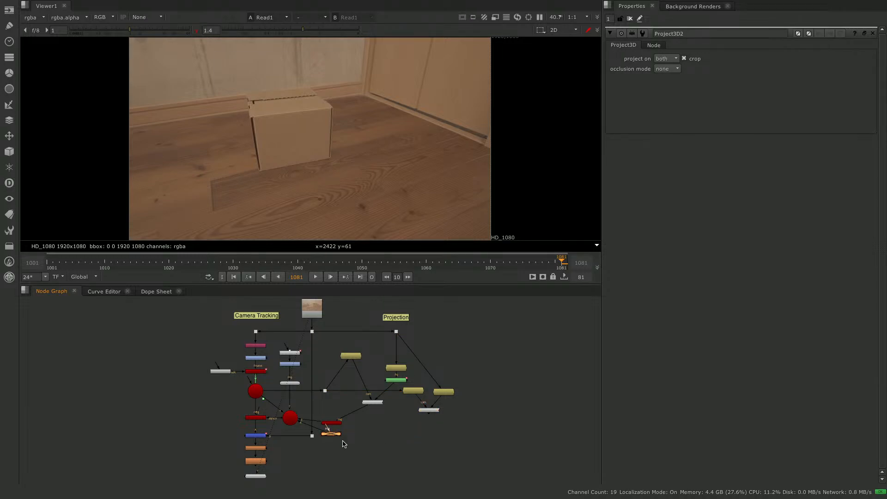
drag(331, 429, 429, 413)
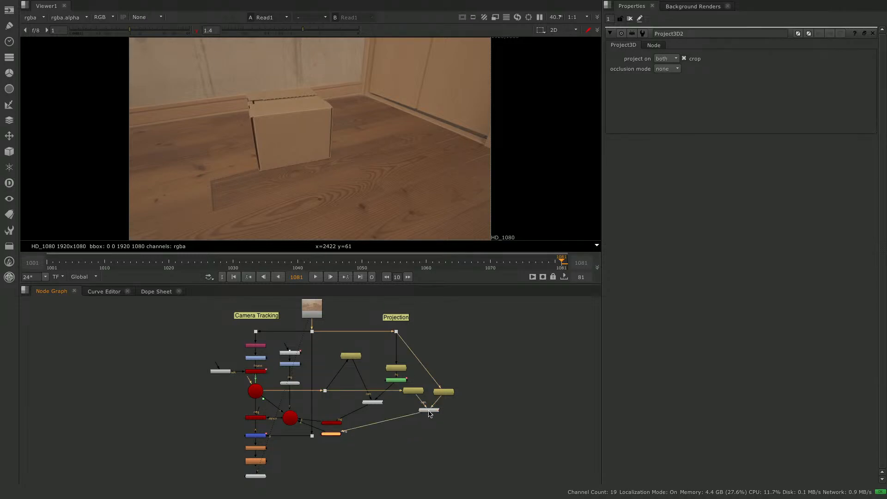
click(331, 424)
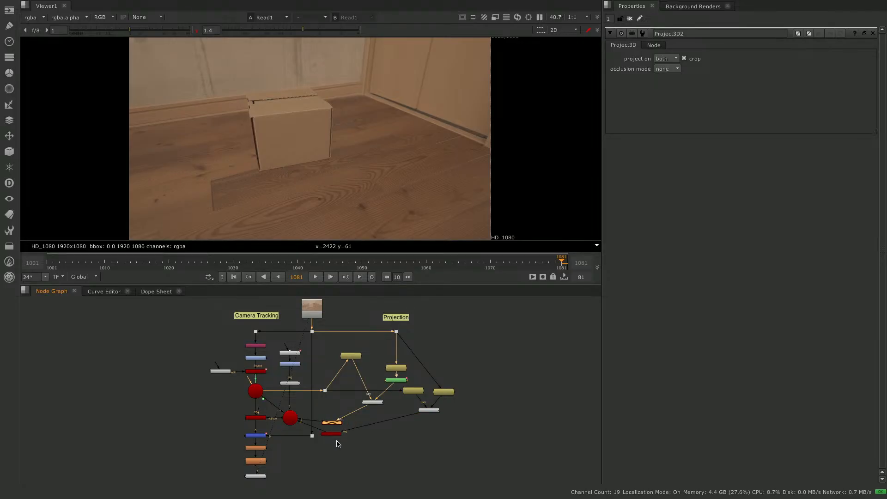
click(334, 434)
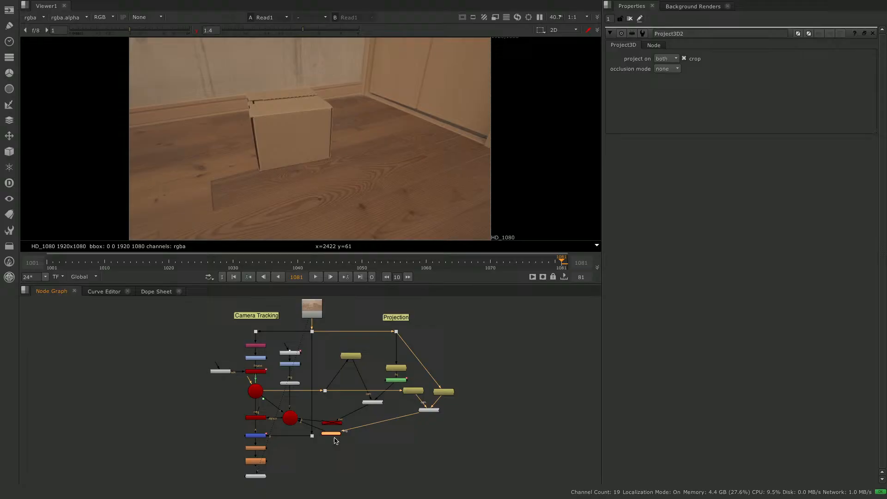
Display the Soften1 output and scrub to frame 1050 to check the floor projection.
click(256, 461)
key(1)
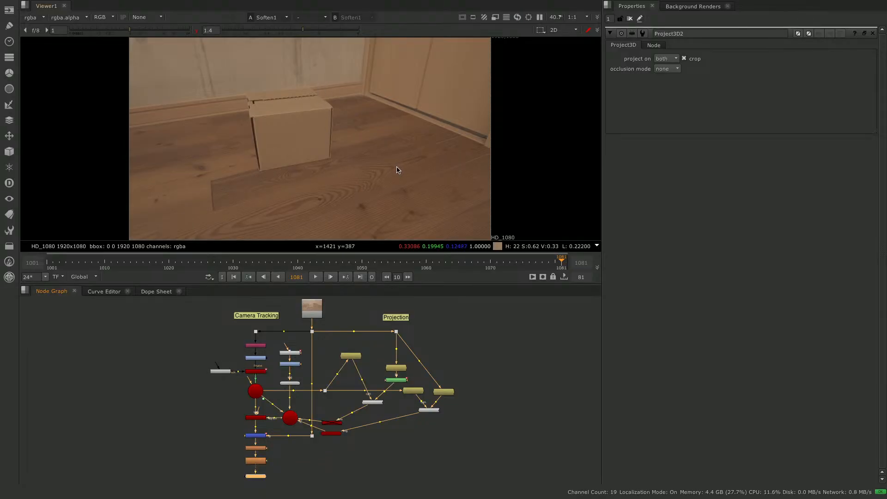
drag(330, 265, 363, 265)
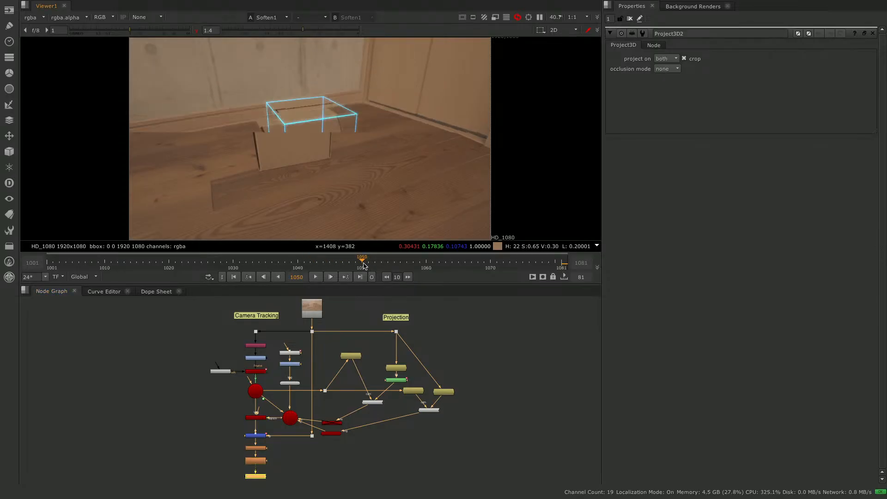
Display the Merge1 output and disable the wireframe box geometry over the cardboard box.
click(260, 437)
key(1)
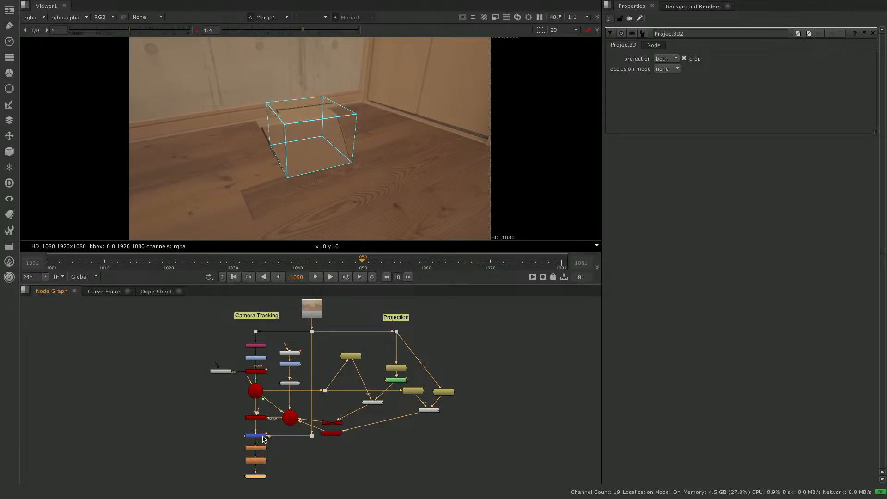
click(295, 384)
key(d)
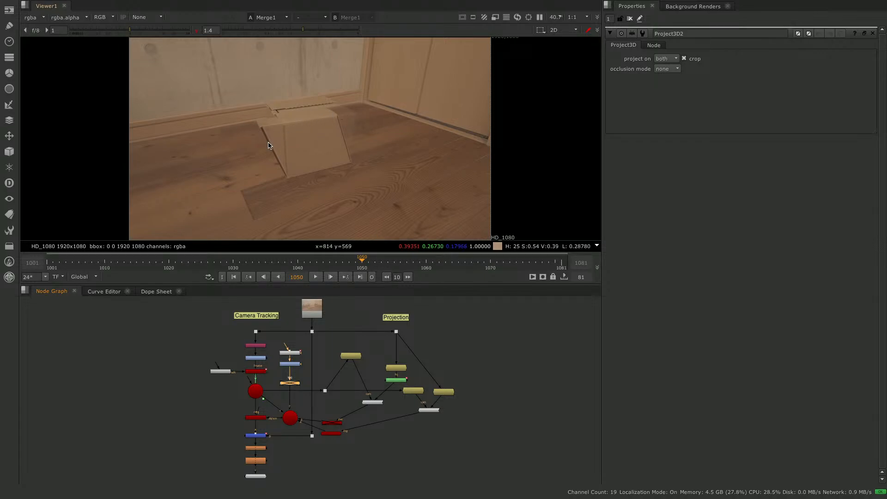
Examine the floor projection in Merge1 at several frames, including 1016 and 1081.
drag(455, 265, 485, 267)
click(259, 264)
click(175, 264)
click(141, 264)
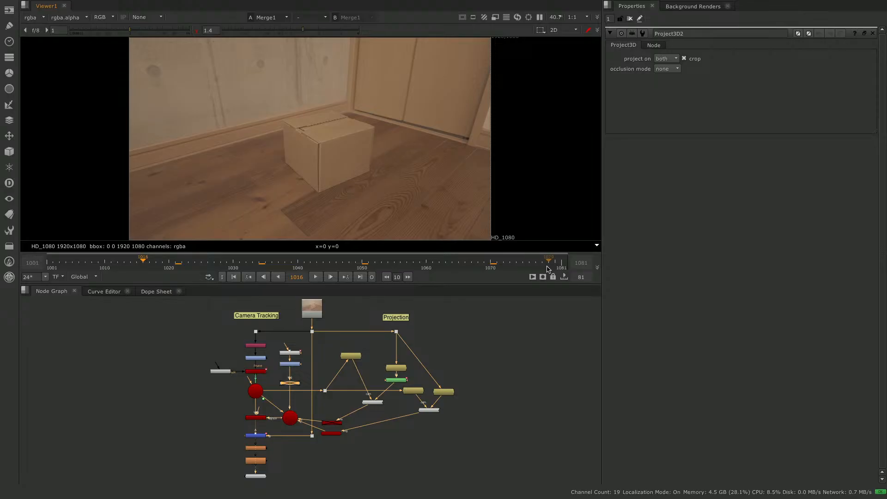
click(561, 265)
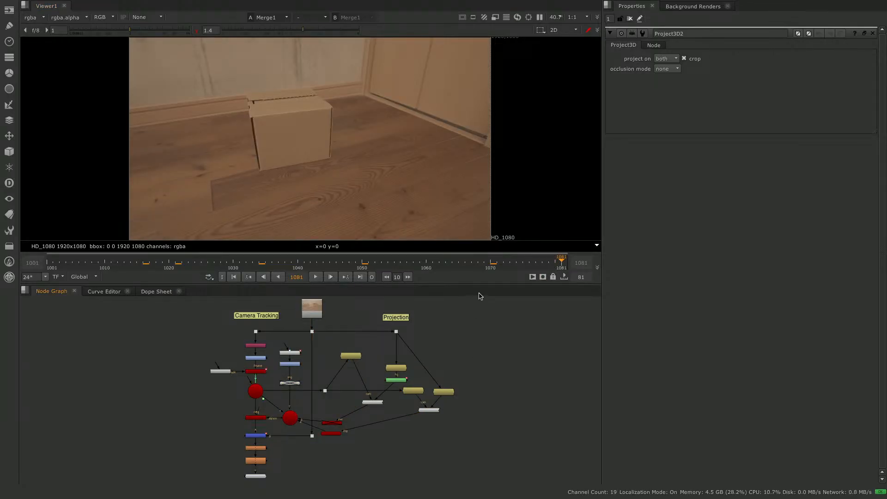
Add a RotoPaint node and insert it between the frame 1081 hold and the floor's Project3D node.
key(Tab)
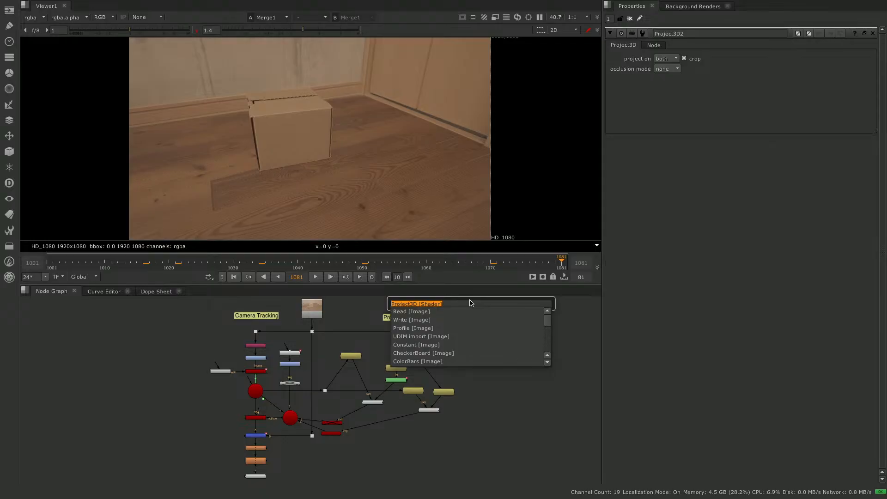
text(rot)
key(Down)
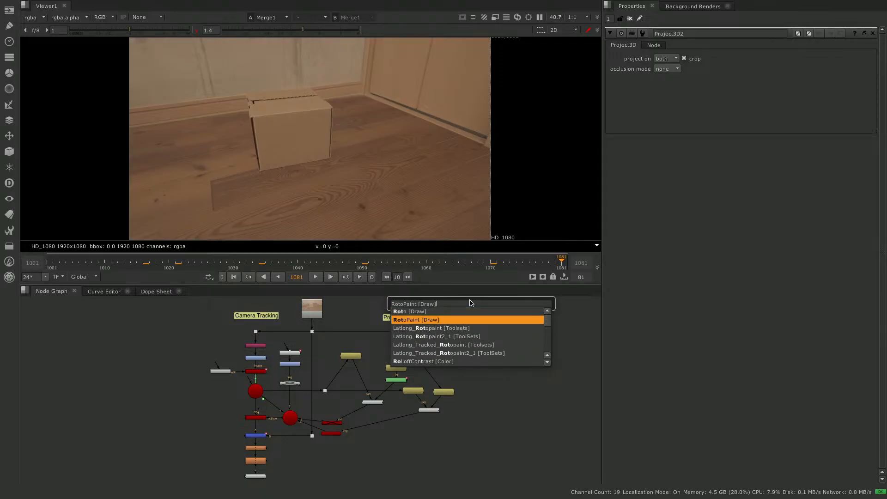
key(Return)
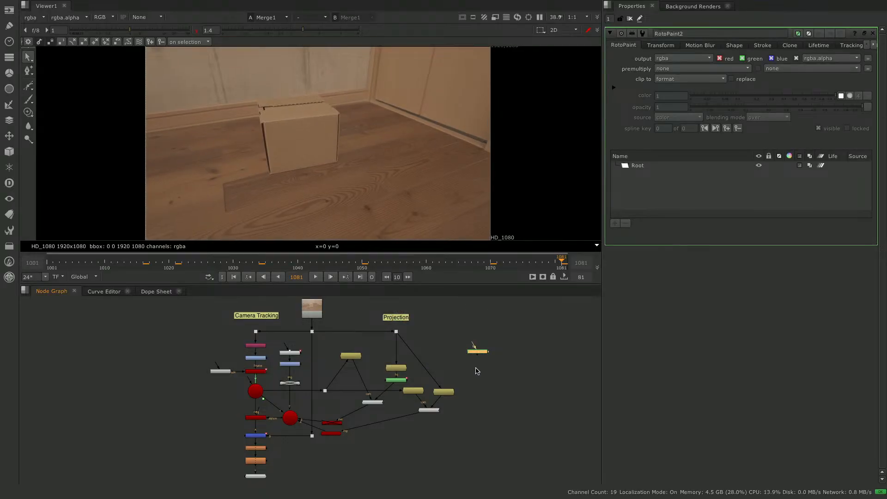
click(451, 393)
mouse_move(449, 393)
mouse_down()
mouse_move(456, 376)
mouse_move(485, 386)
mouse_move(452, 388)
mouse_up()
double_click(455, 389)
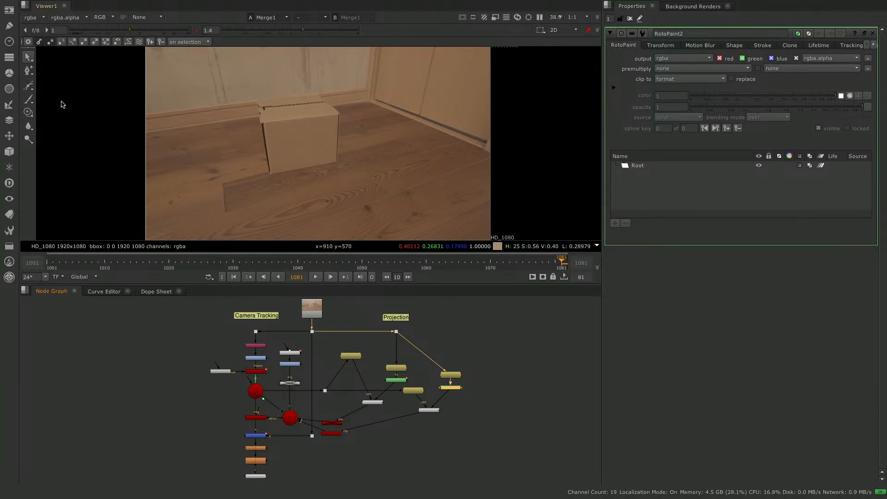
Clone clean floor texture over the box's right side at frame 1081 with the Clone tool, using brush sizes 99 and 91.
click(27, 115)
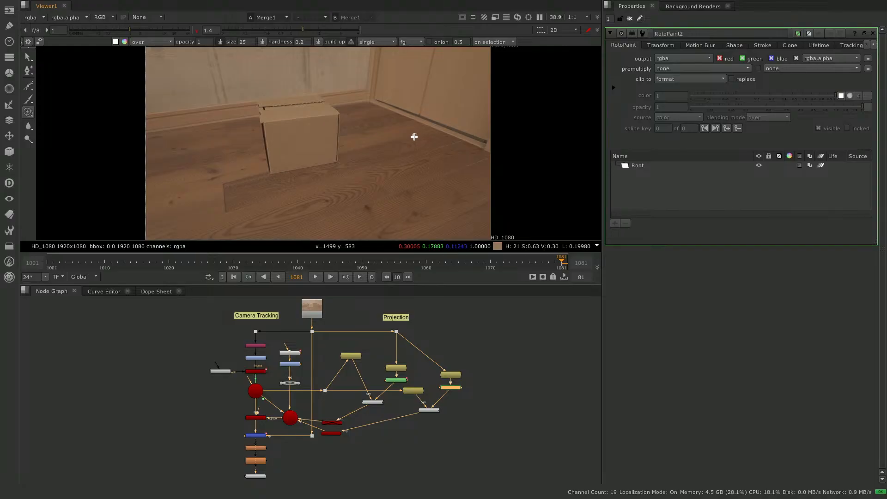
mouse_move(413, 135)
ctrl+mouse_down()
mouse_move(301, 164)
mouse_move(326, 153)
mouse_move(324, 137)
mouse_move(312, 120)
mouse_move(291, 123)
mouse_move(317, 128)
mouse_move(320, 153)
mouse_move(317, 139)
mouse_move(327, 150)
mouse_move(334, 135)
ctrl+mouse_up()
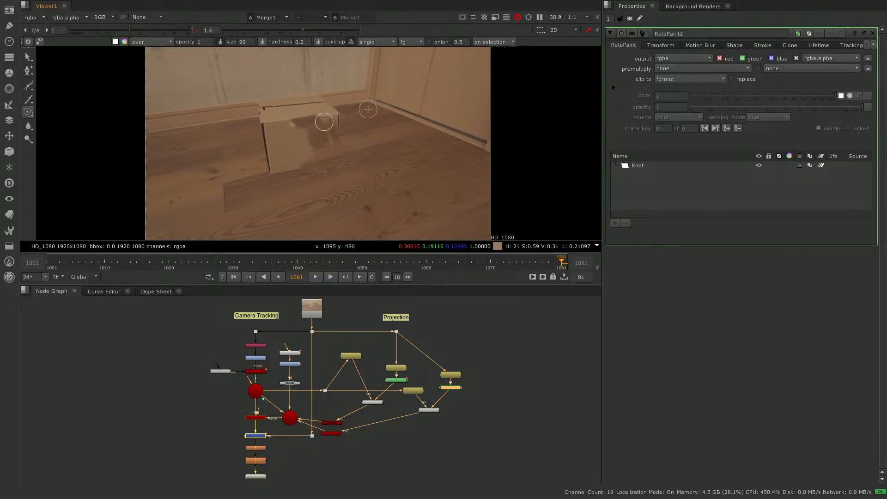
drag(318, 118, 329, 137)
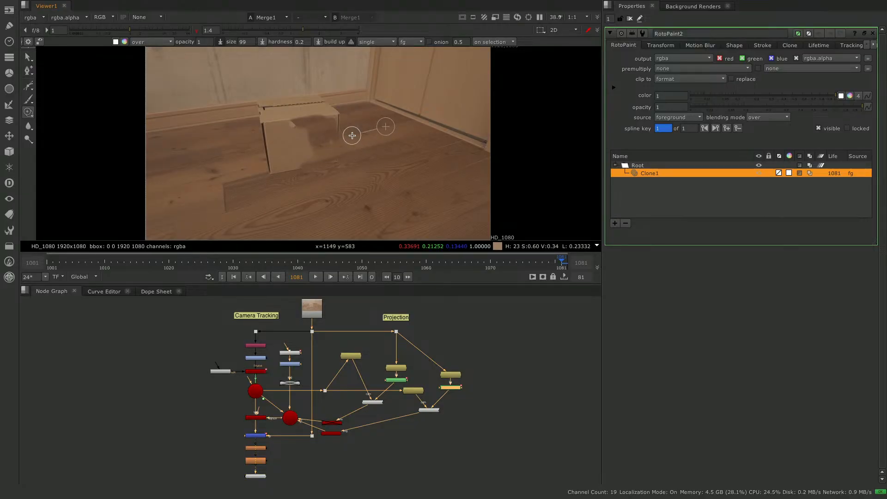
drag(322, 111, 322, 112)
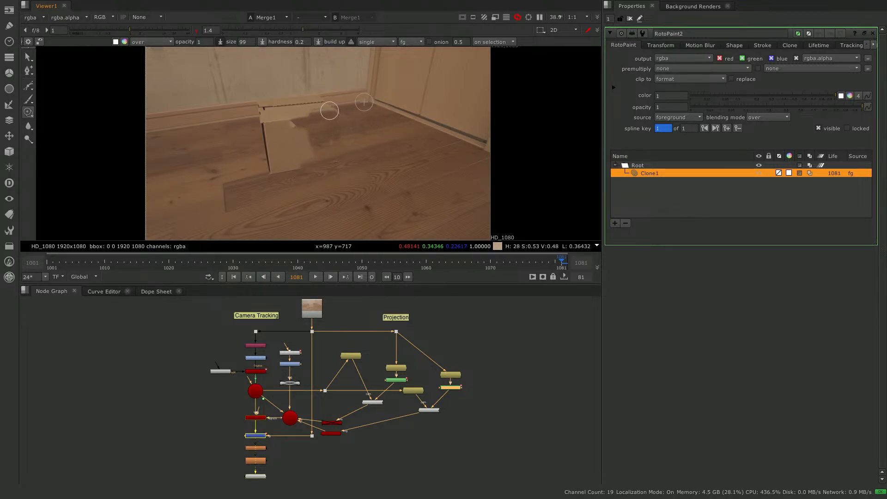
click(323, 111)
shift+drag(323, 111, 335, 112)
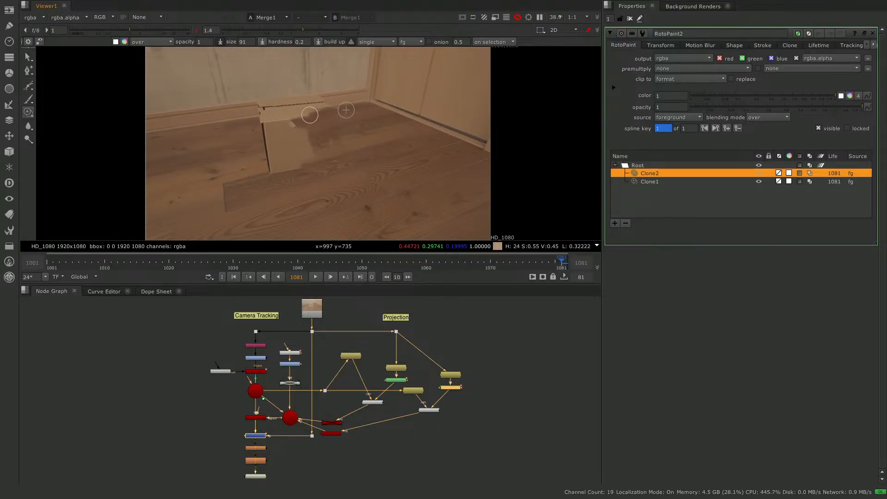
drag(338, 110, 329, 112)
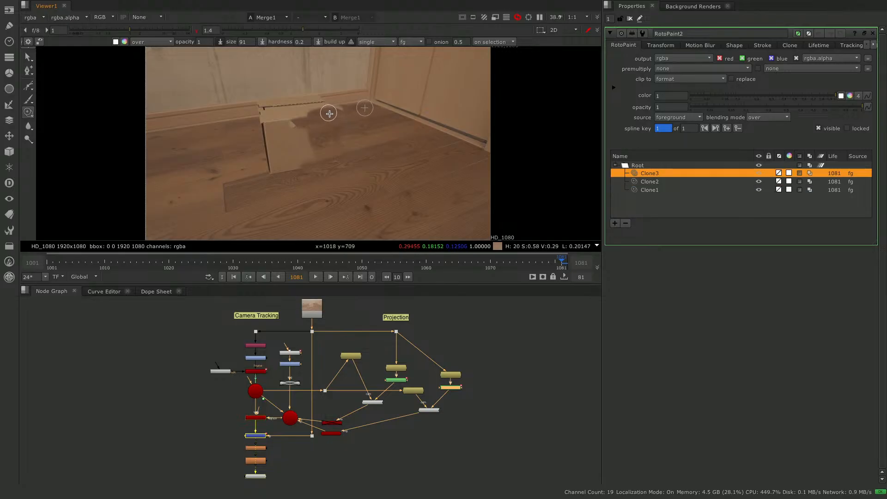
key(ctrl+z)
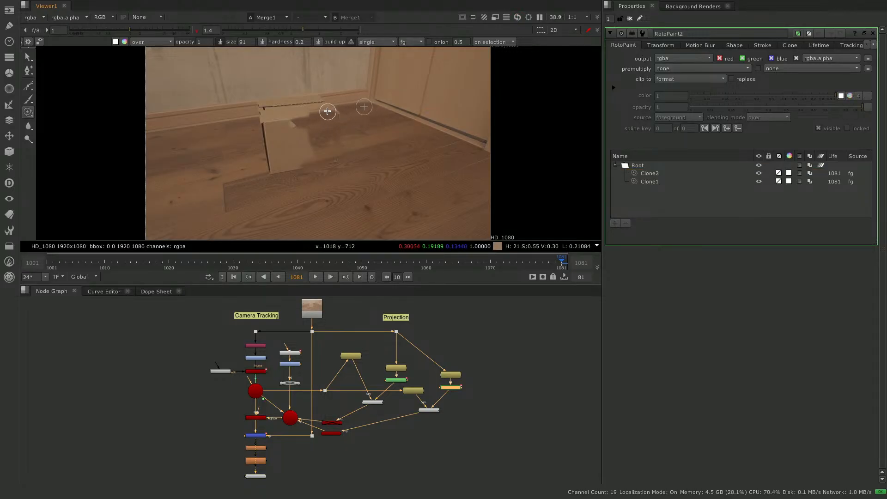
mouse_move(332, 109)
mouse_down()
mouse_move(341, 118)
mouse_move(317, 113)
mouse_move(334, 139)
mouse_up()
Clone floor planks over the box's remaining left and lower areas, enlarging the clone brush from 91 to 147.
mouse_move(203, 180)
ctrl+mouse_down()
mouse_move(252, 170)
mouse_move(242, 157)
ctrl+mouse_up()
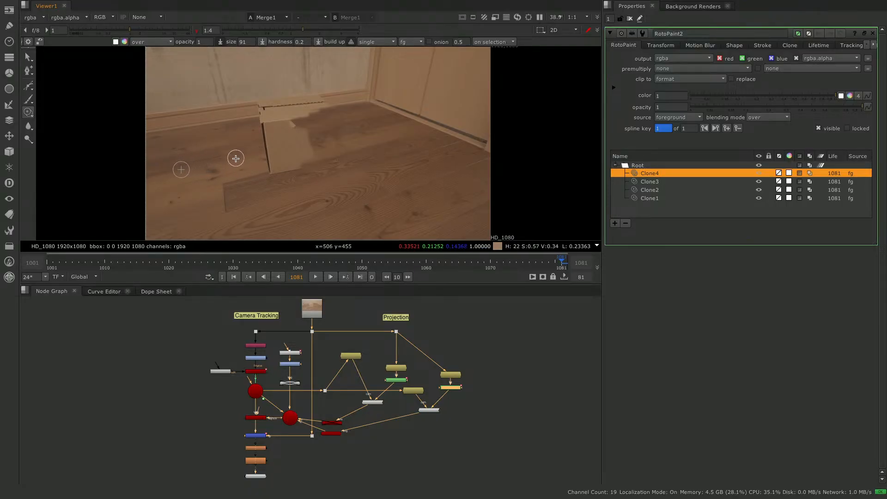
ctrl+drag(232, 161, 246, 158)
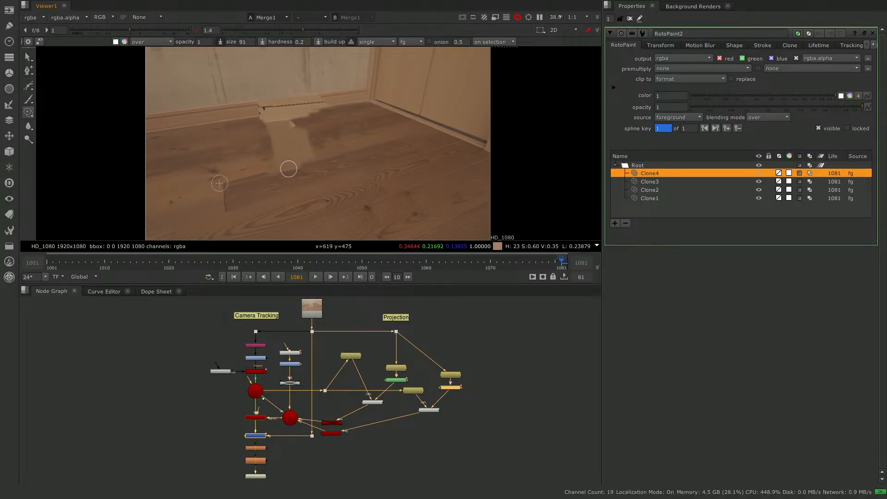
mouse_move(274, 154)
mouse_down()
mouse_move(283, 141)
mouse_move(264, 144)
mouse_move(289, 136)
mouse_move(263, 131)
mouse_move(260, 120)
mouse_move(289, 114)
mouse_move(257, 117)
mouse_move(319, 111)
mouse_move(280, 171)
mouse_move(293, 149)
mouse_move(308, 148)
mouse_move(292, 154)
mouse_up()
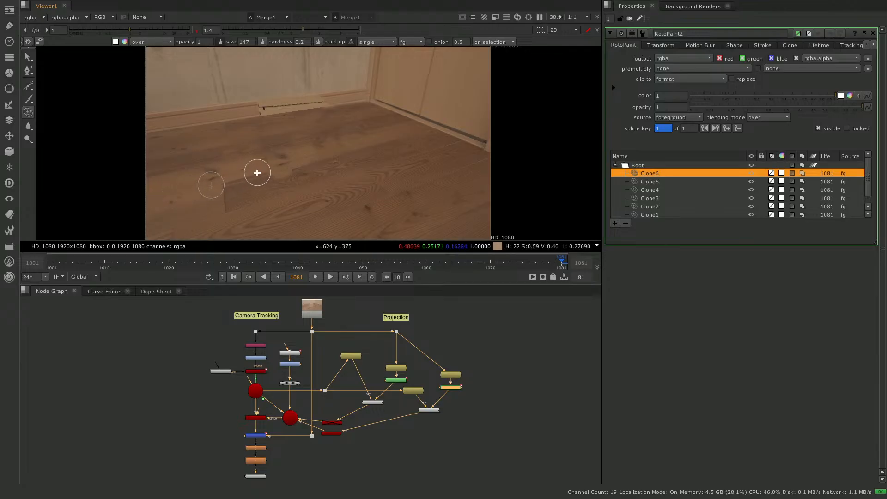
mouse_move(241, 184)
mouse_down()
mouse_move(250, 178)
mouse_move(244, 184)
mouse_up()
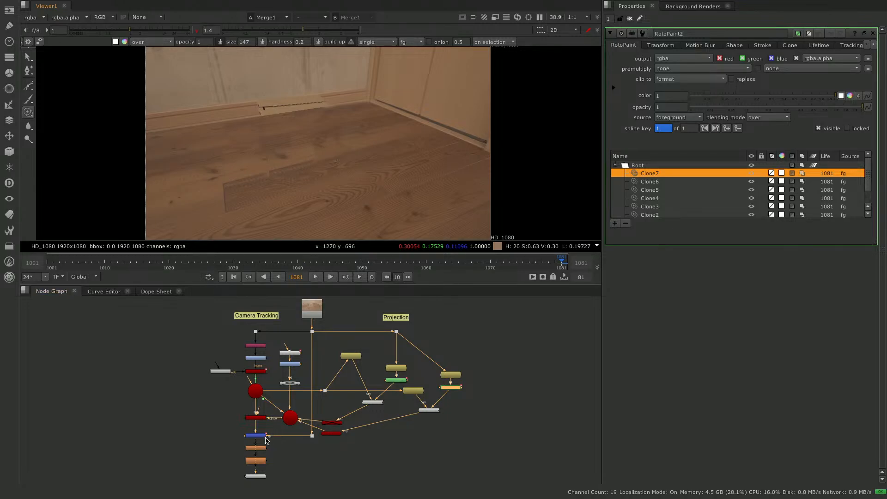
Display the Soften1 output and play the sequence to check the painted floor, stopping at frame 1012.
click(259, 461)
key(1)
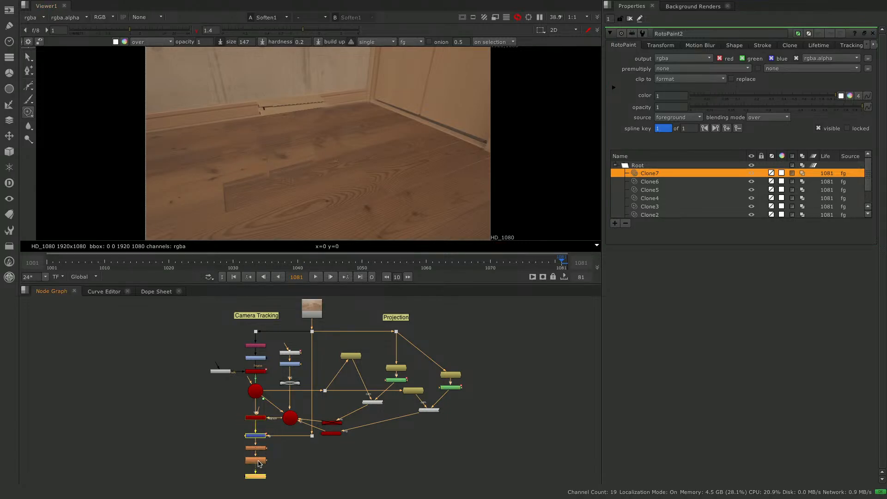
click(316, 277)
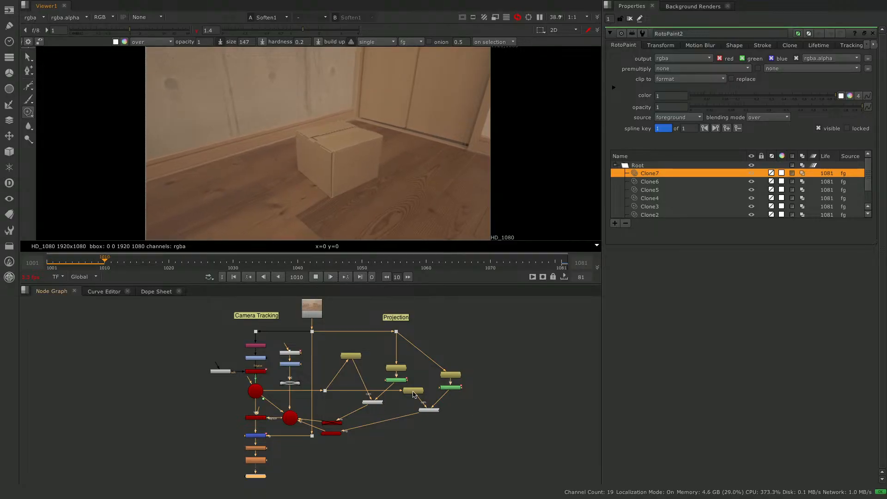
key(k)
Set the lifetime of clone strokes Clone1 to Clone7 in RotoPaint2 to all frames.
click(455, 389)
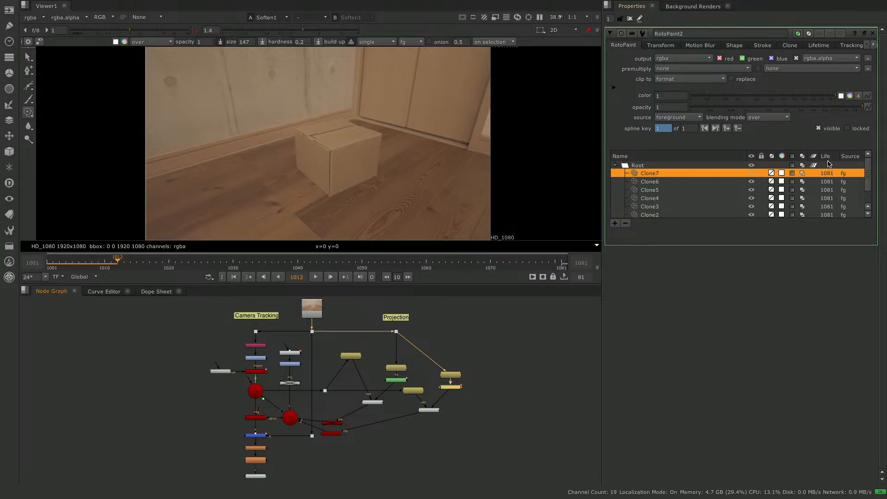
drag(867, 175, 867, 197)
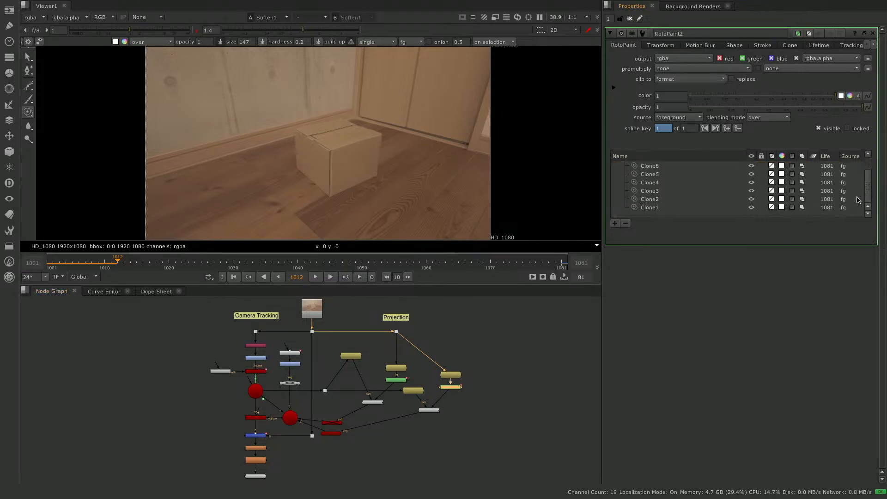
shift+click(678, 211)
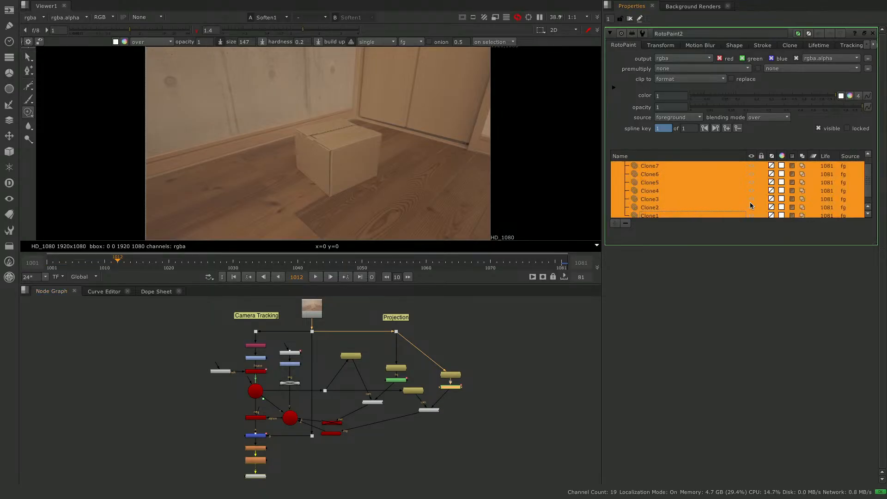
click(830, 169)
click(840, 155)
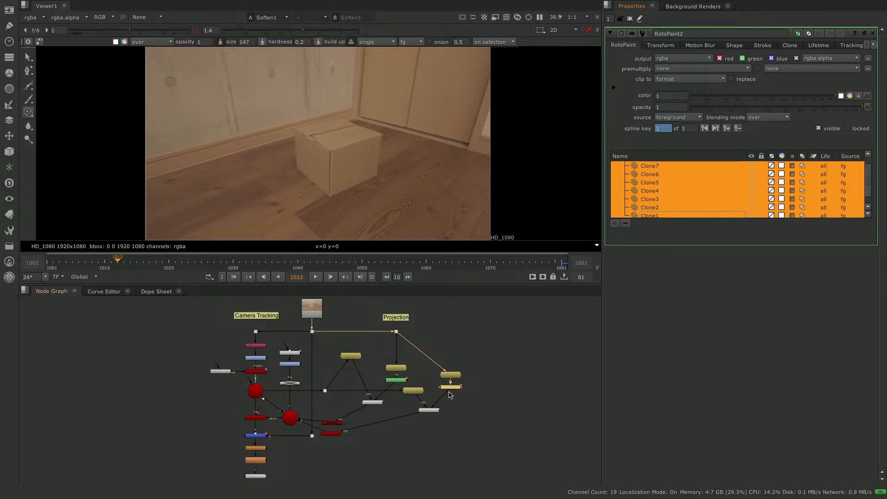
Display the Merge1 output at frame 1046 and re-enable the wall card.
click(431, 410)
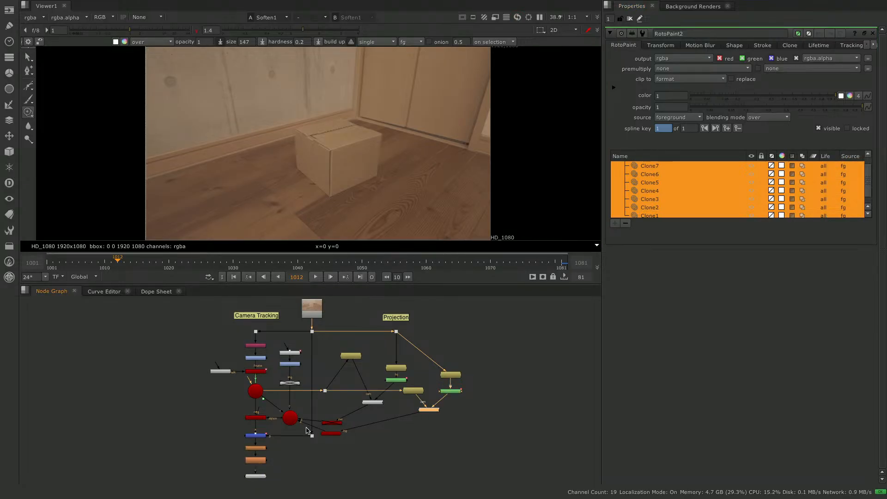
click(336, 266)
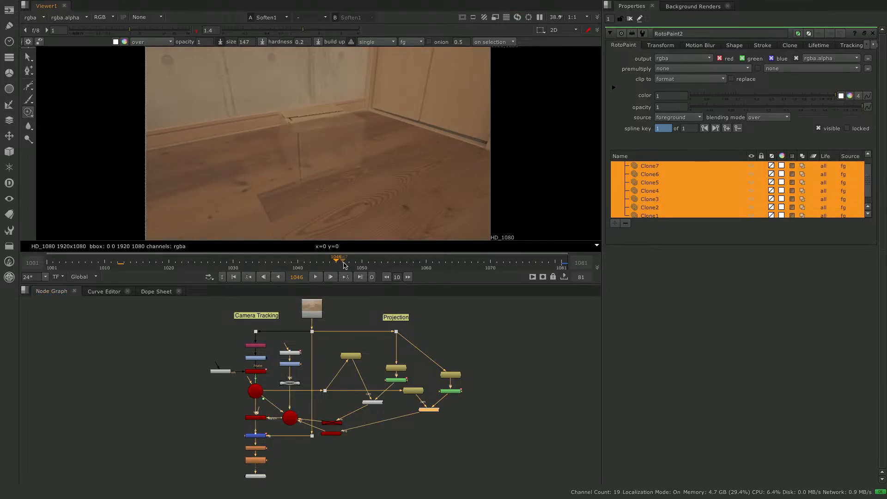
click(259, 437)
key(1)
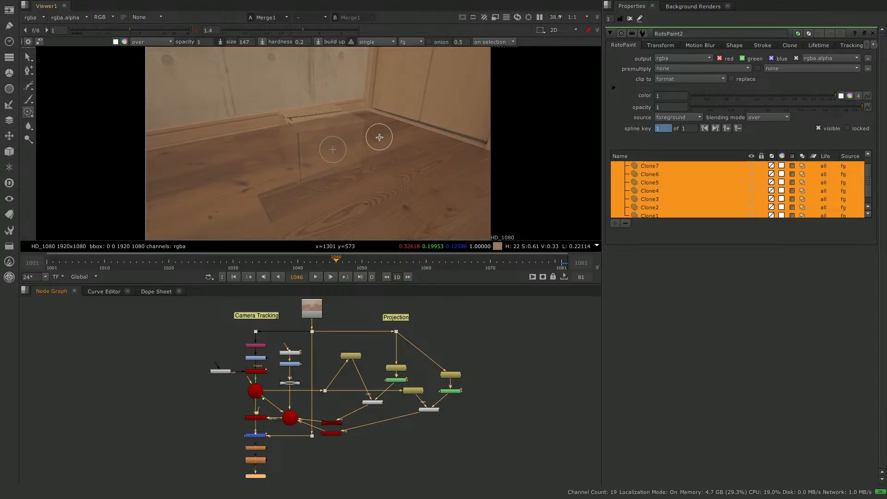
click(336, 424)
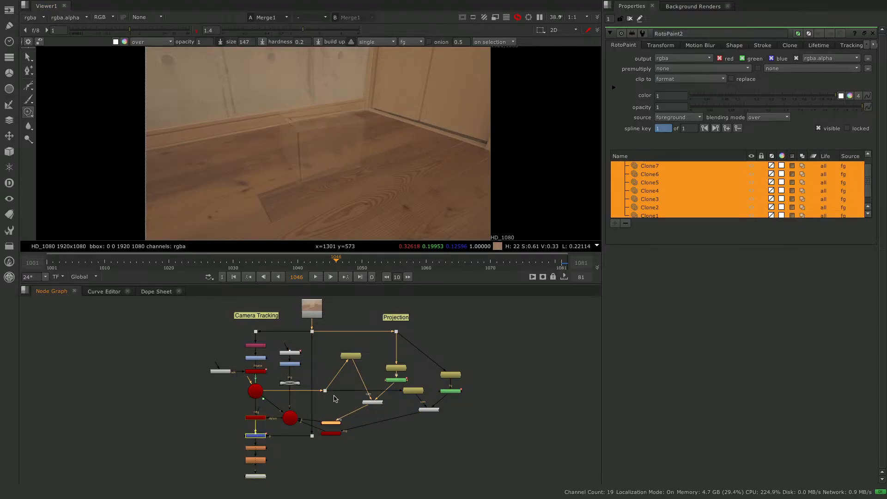
Display Scene1 in the 3D view and examine the wall and floor projections on their cards from several angles.
click(292, 419)
key(1)
ctrl+drag(414, 179, 369, 121)
click(405, 129)
scroll(380, 146, up, 3)
scroll(425, 122, up, 4)
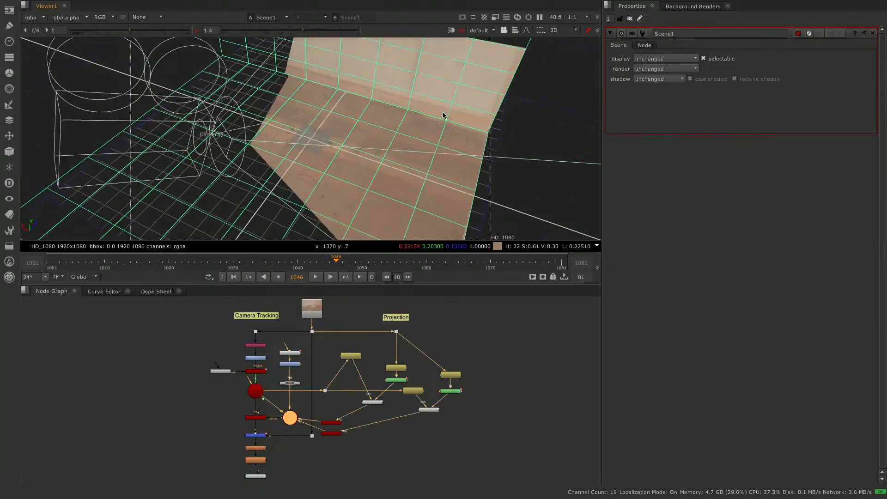
ctrl+drag(443, 113, 434, 135)
ctrl+drag(459, 212, 397, 55)
ctrl+drag(403, 135, 363, 76)
ctrl+drag(420, 151, 330, 60)
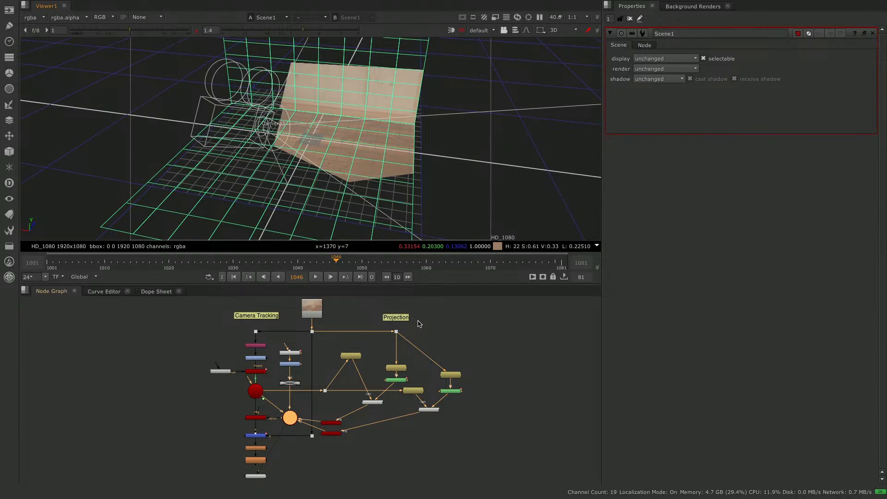
Play the Soften1 output from frame 1046 to check the combined wall and floor projections.
click(257, 460)
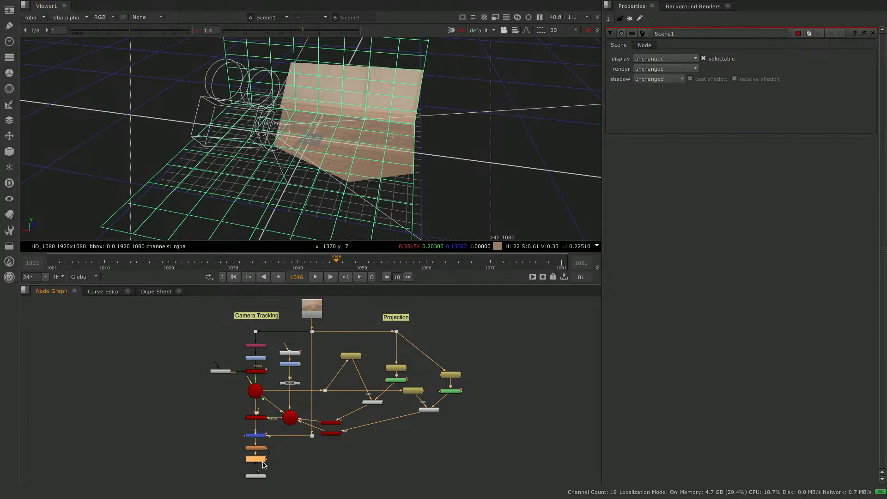
key(1)
click(315, 277)
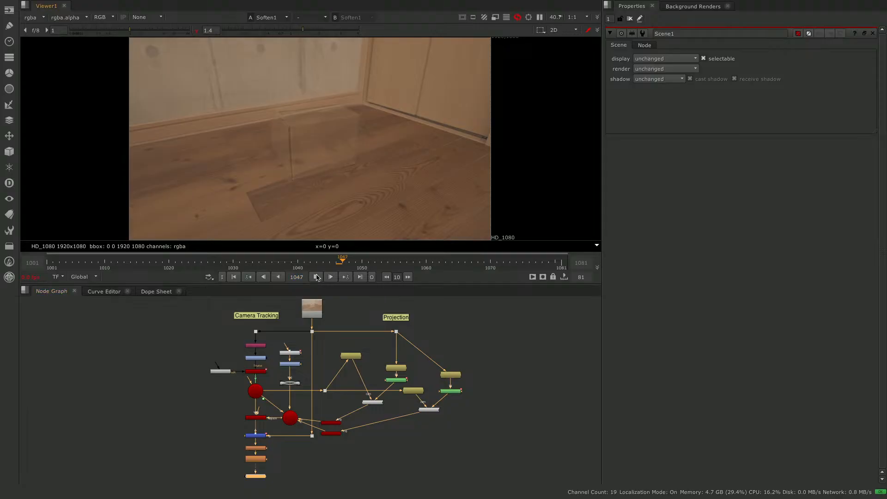